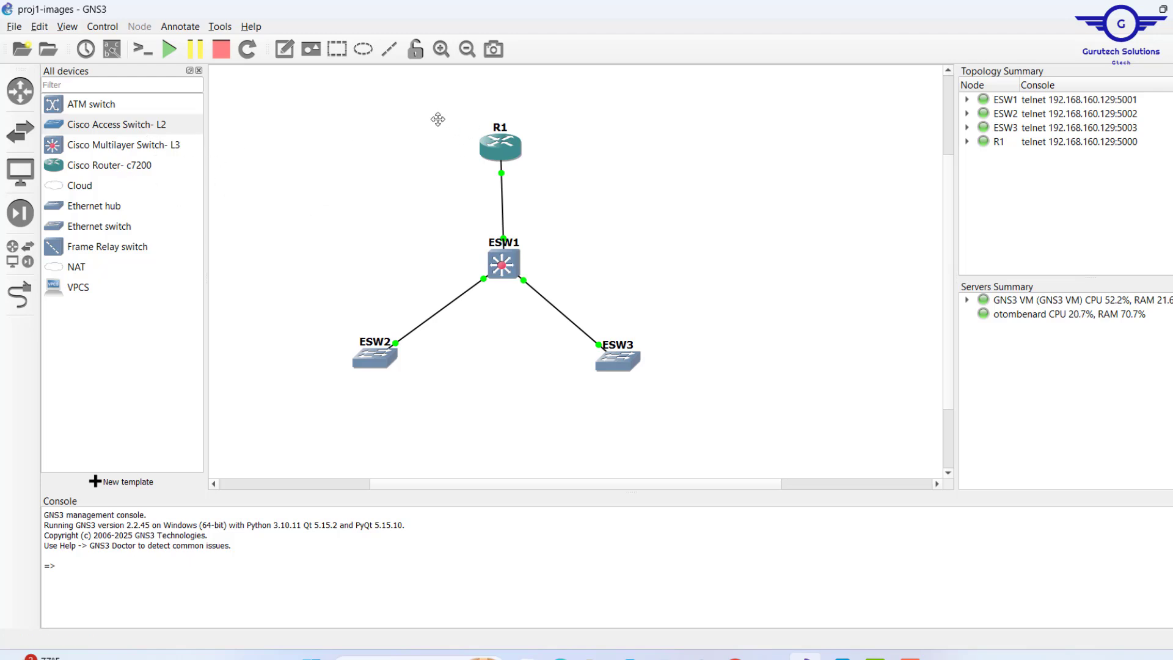
# Step: Select R1, ESW1, ESW2 and ESW3 on the topology canvas
pyautogui.moveTo(437, 119); pyautogui.dragTo(574, 163)
pyautogui.moveTo(413, 227); pyautogui.dragTo(603, 301)
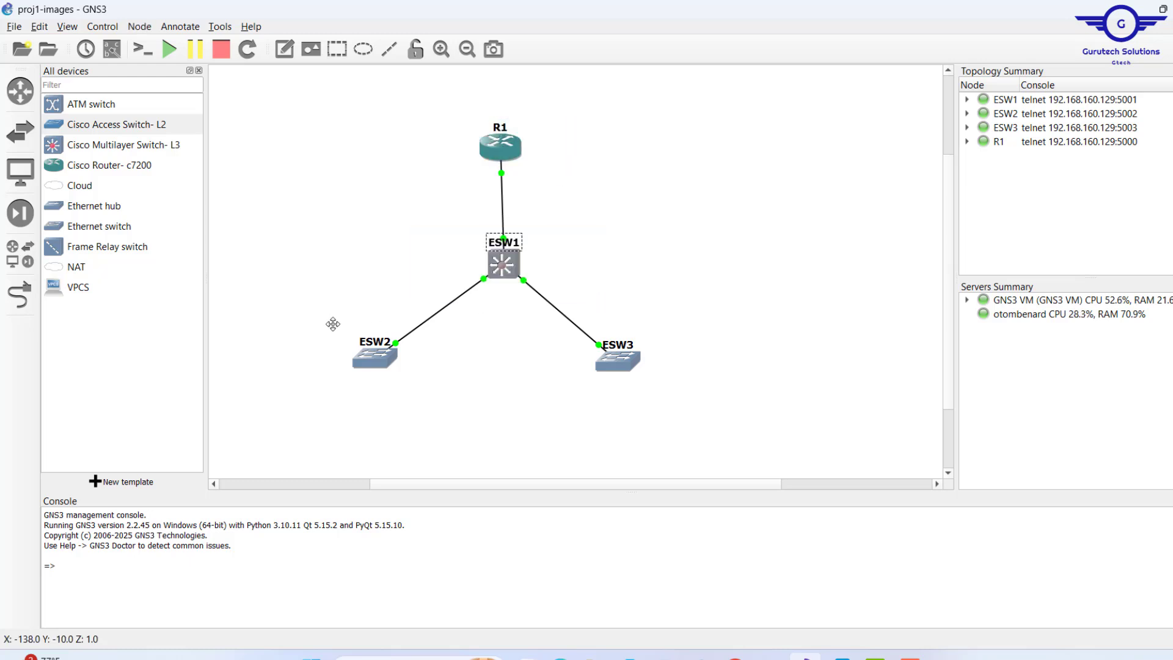
pyautogui.moveTo(316, 328); pyautogui.dragTo(799, 417)
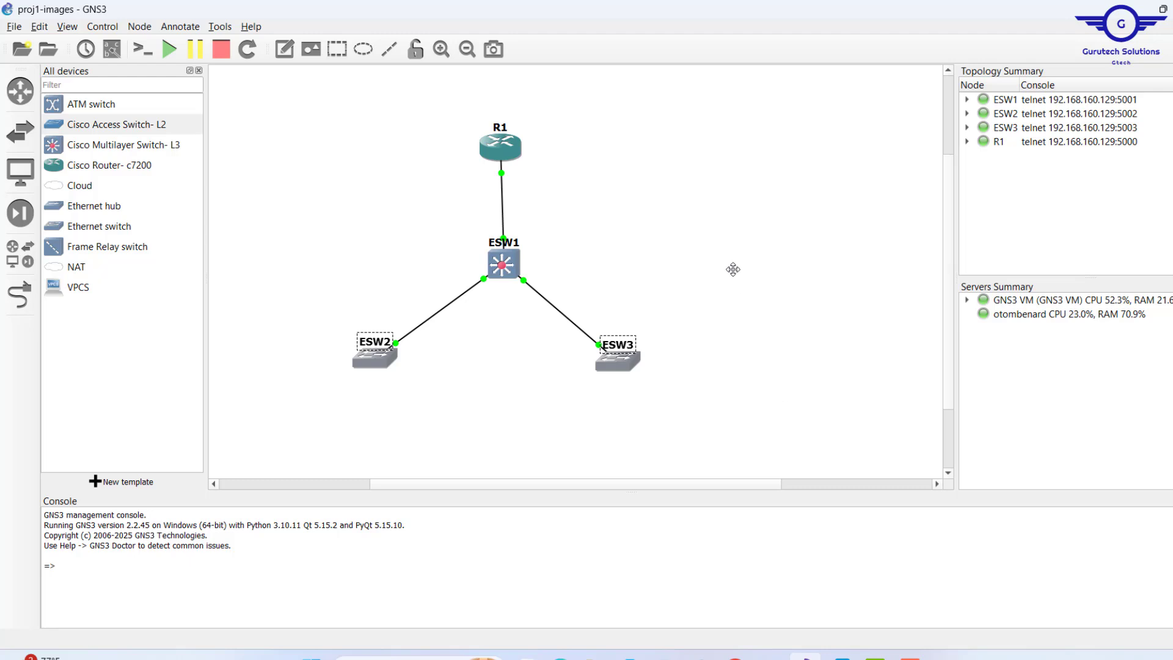
pyautogui.scroll(5, 805, 193)
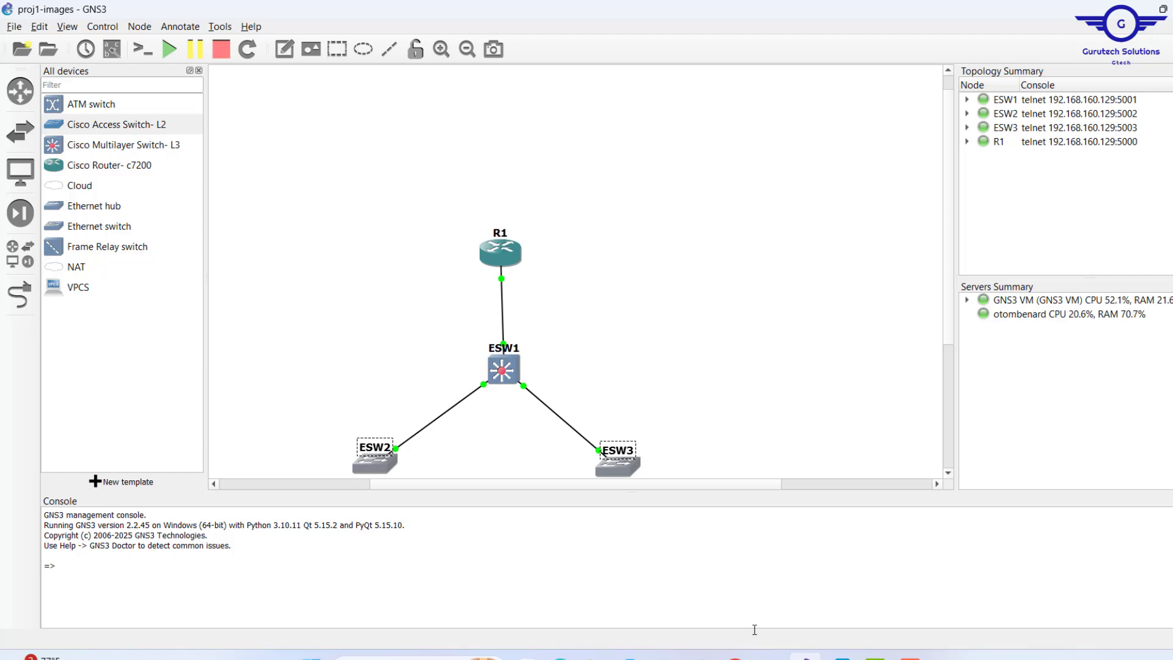
# Step: Look through the FortiGate 7.4.2 Image folder in Google Drive, then minimise the browser
pyautogui.moveTo(739, 654)
pyautogui.click(733, 568)
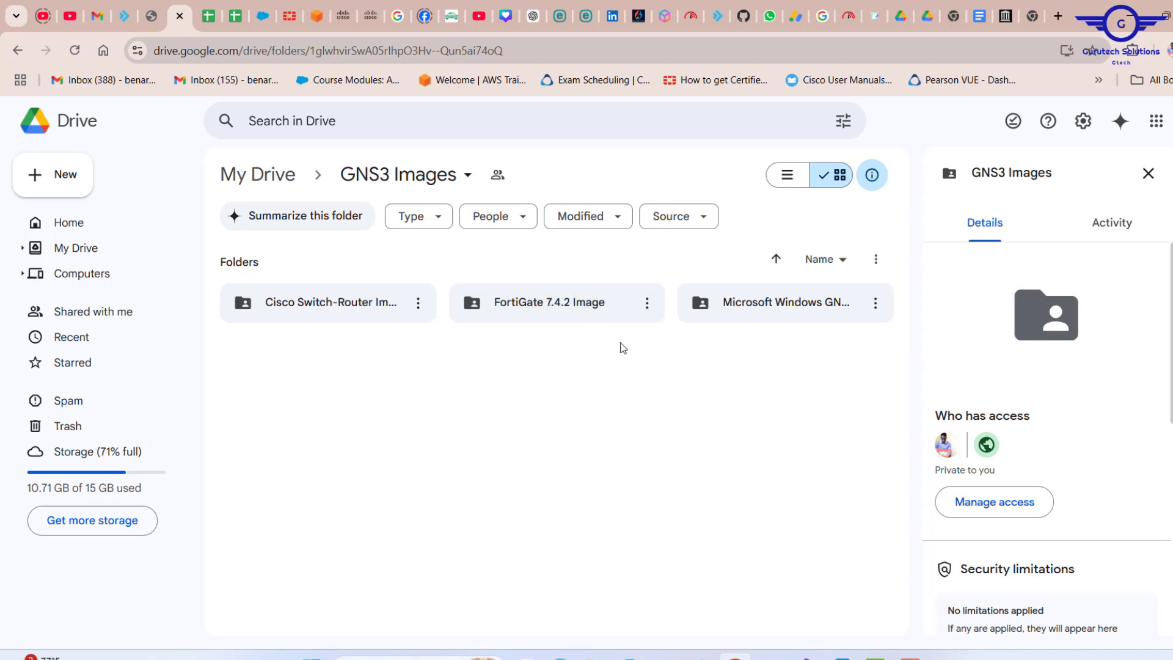
pyautogui.click(551, 308)
pyautogui.doubleClick(551, 308)
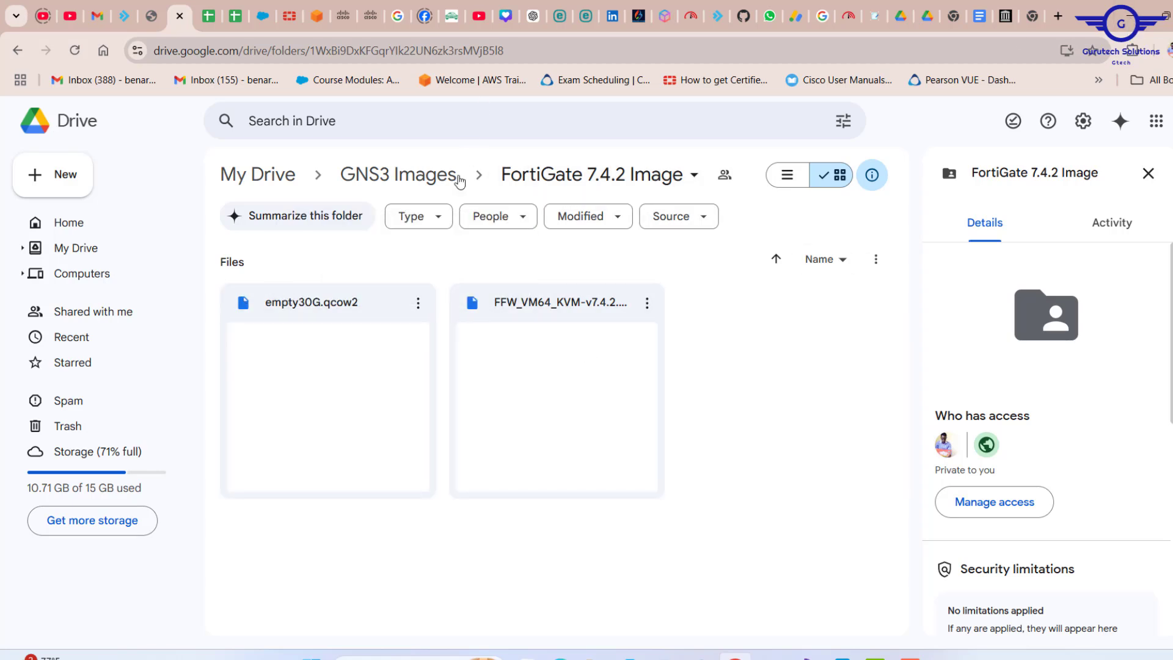
pyautogui.click(421, 183)
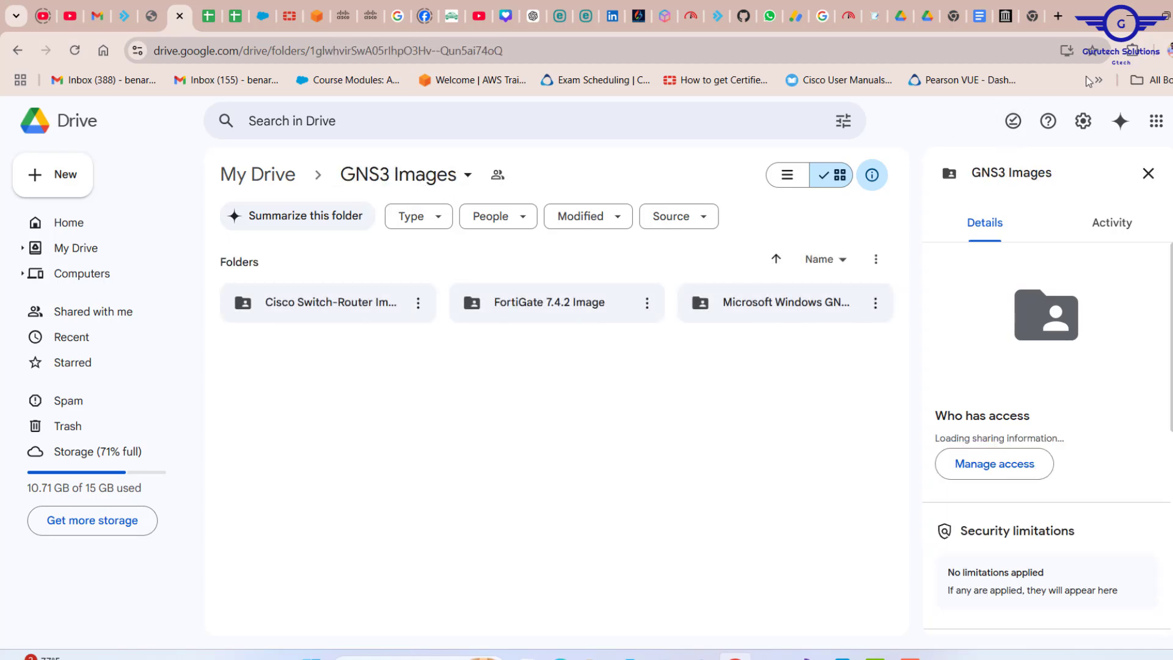
pyautogui.click(1126, 23)
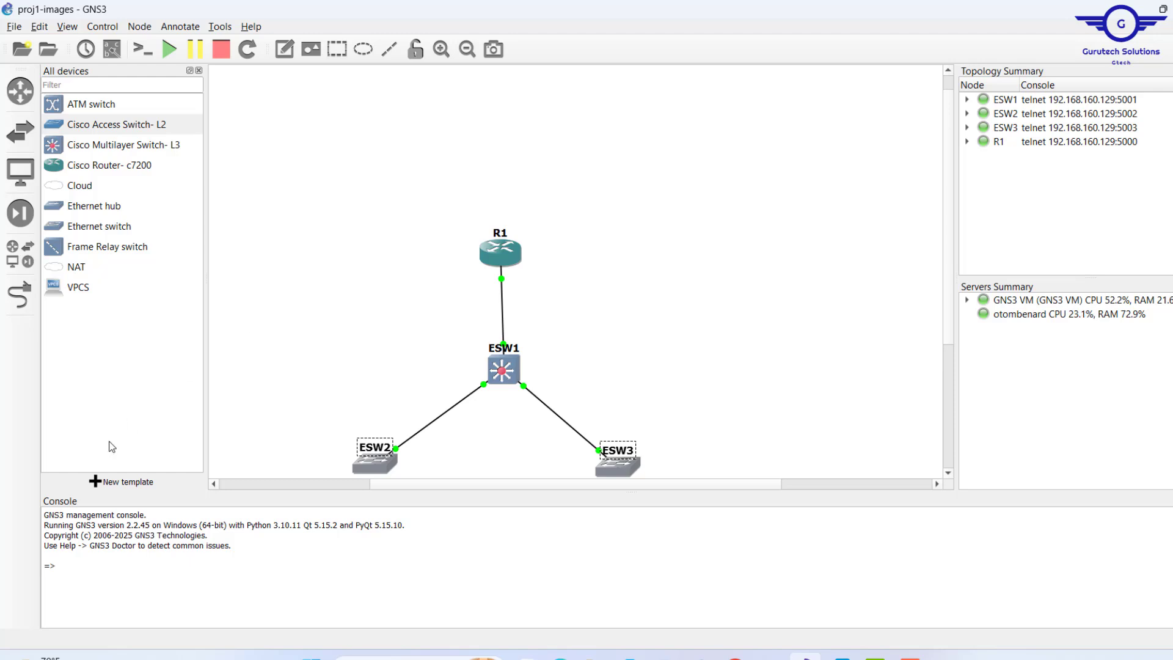
# Step: Toggle the All devices panel and start a new device template
pyautogui.click(16, 255)
pyautogui.click(16, 255)
pyautogui.click(17, 255)
pyautogui.click(16, 256)
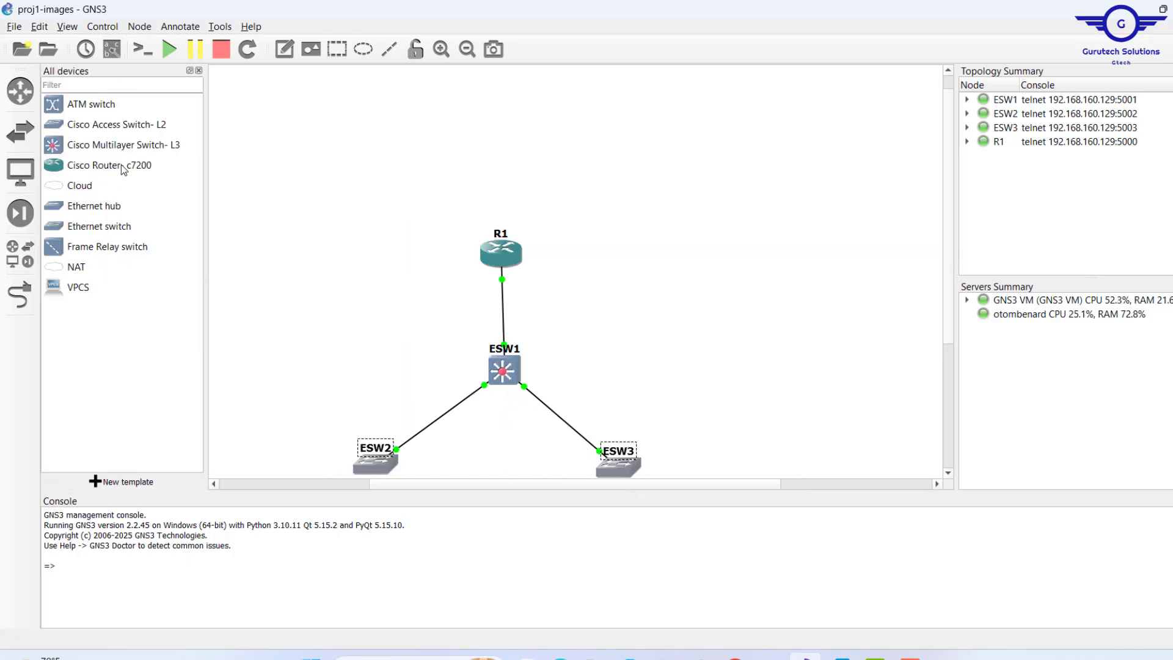
pyautogui.click(98, 483)
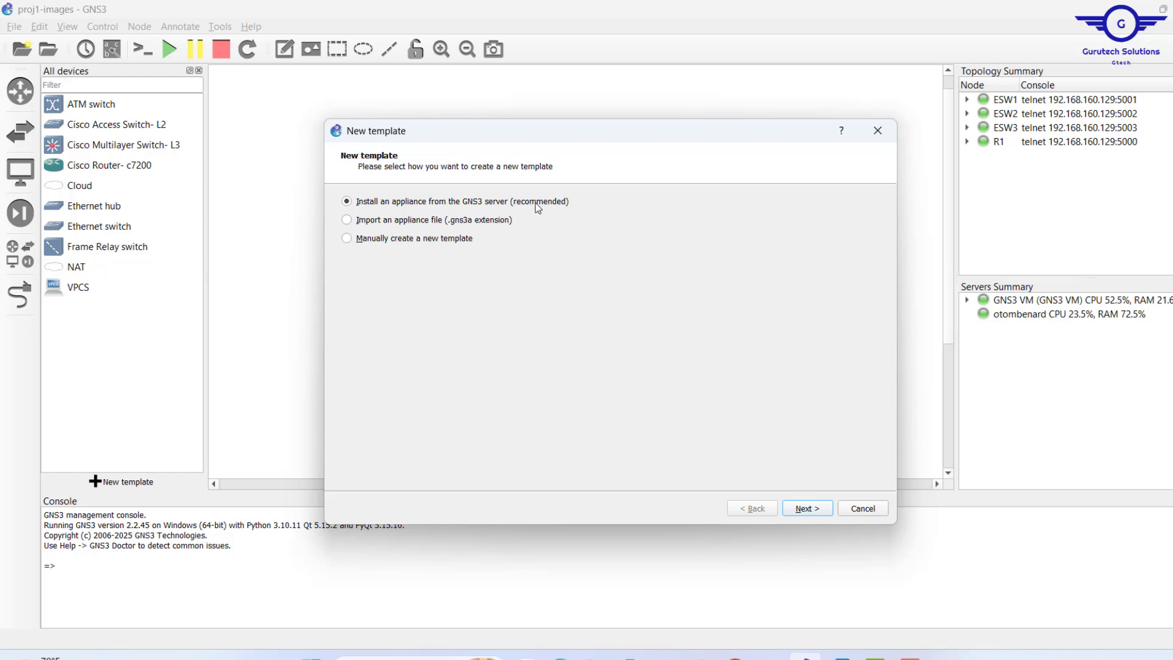
# Step: Choose install from server and pick FortiGate under Firewalls to install
pyautogui.click(808, 509)
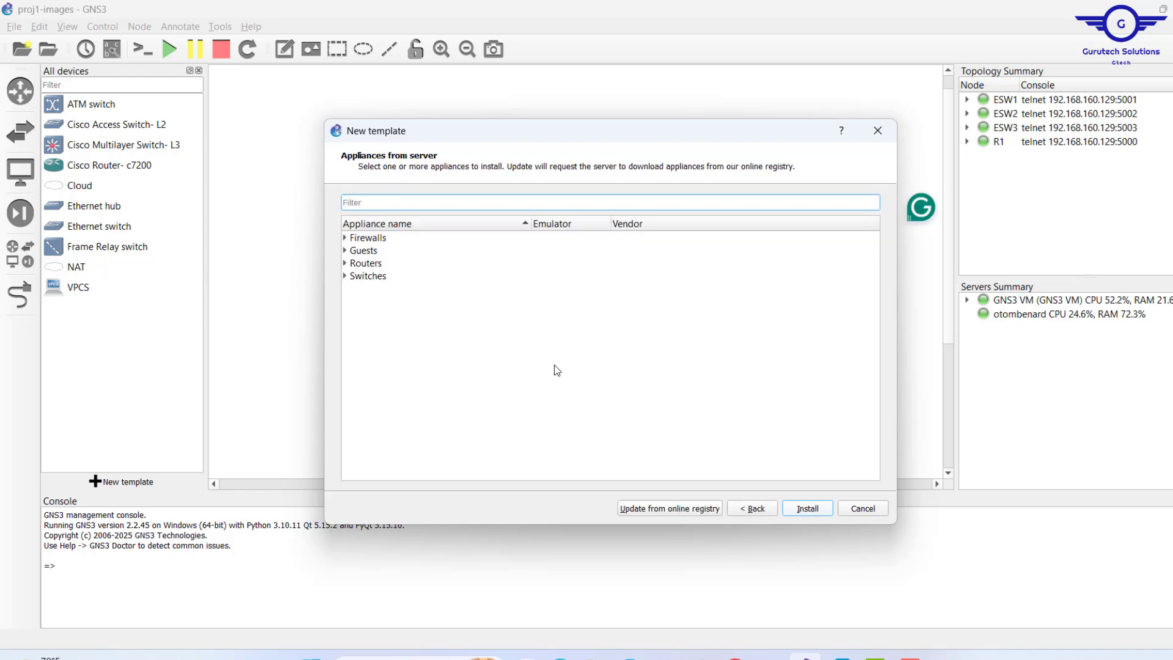
pyautogui.click(345, 239)
pyautogui.scroll(-6, 446, 338)
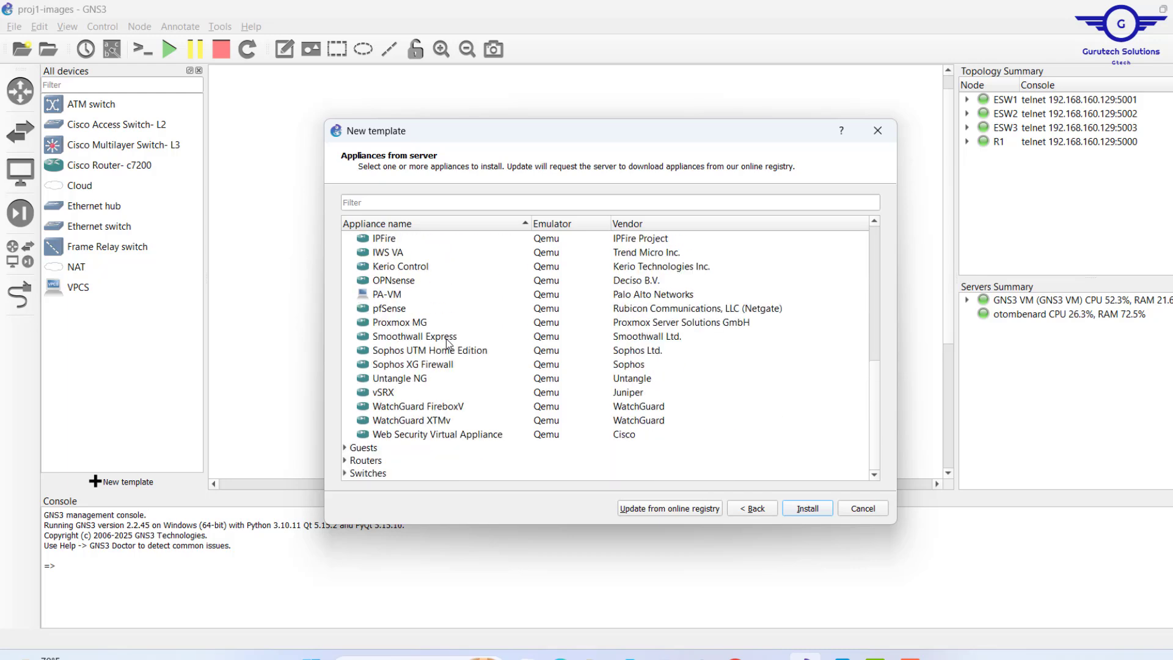
pyautogui.scroll(4, 446, 339)
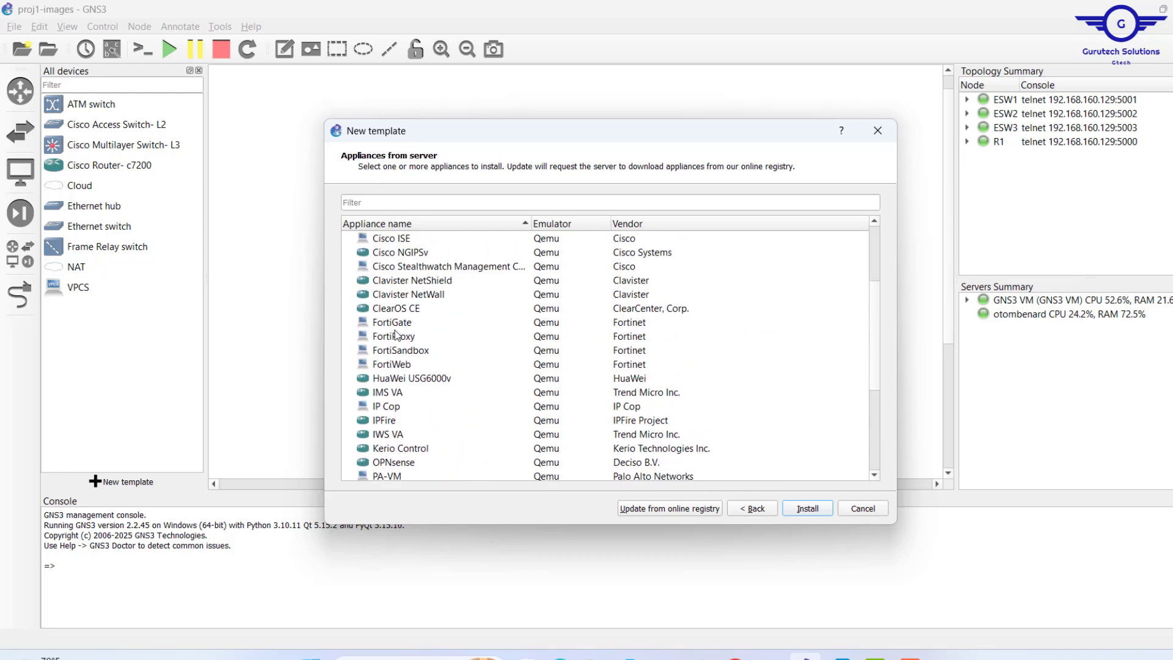
pyautogui.click(386, 324)
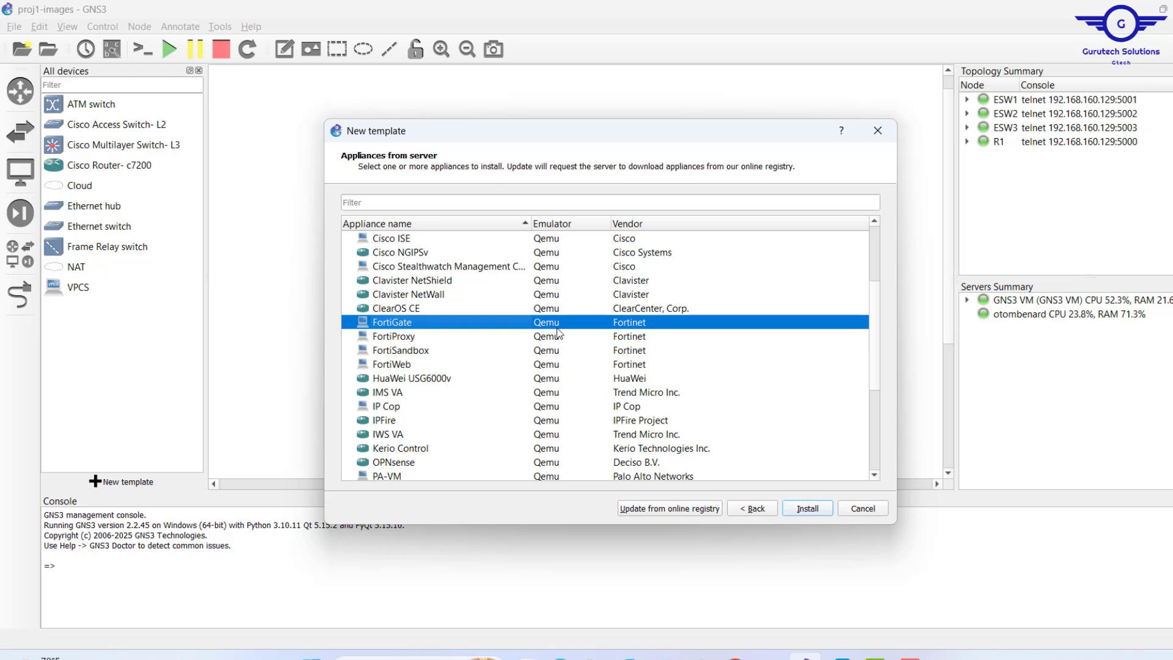
pyautogui.click(797, 510)
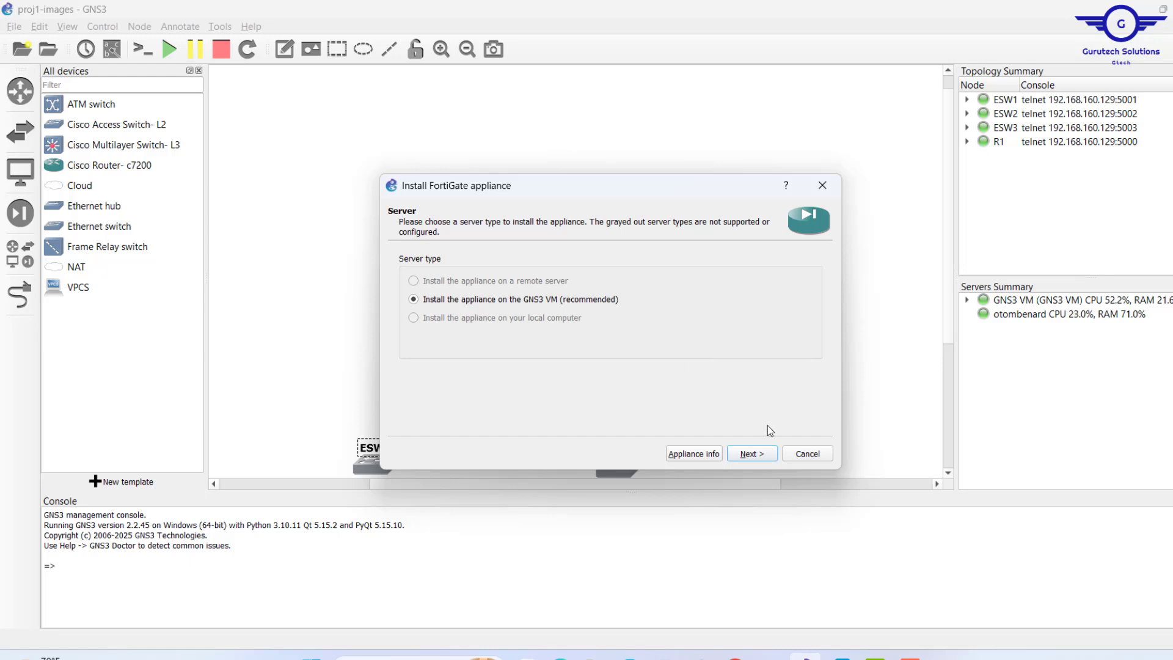
# Step: Keep the GNS3 VM server and the default /bin/qemu-system-x86_64 binary to reach Required files
pyautogui.click(748, 457)
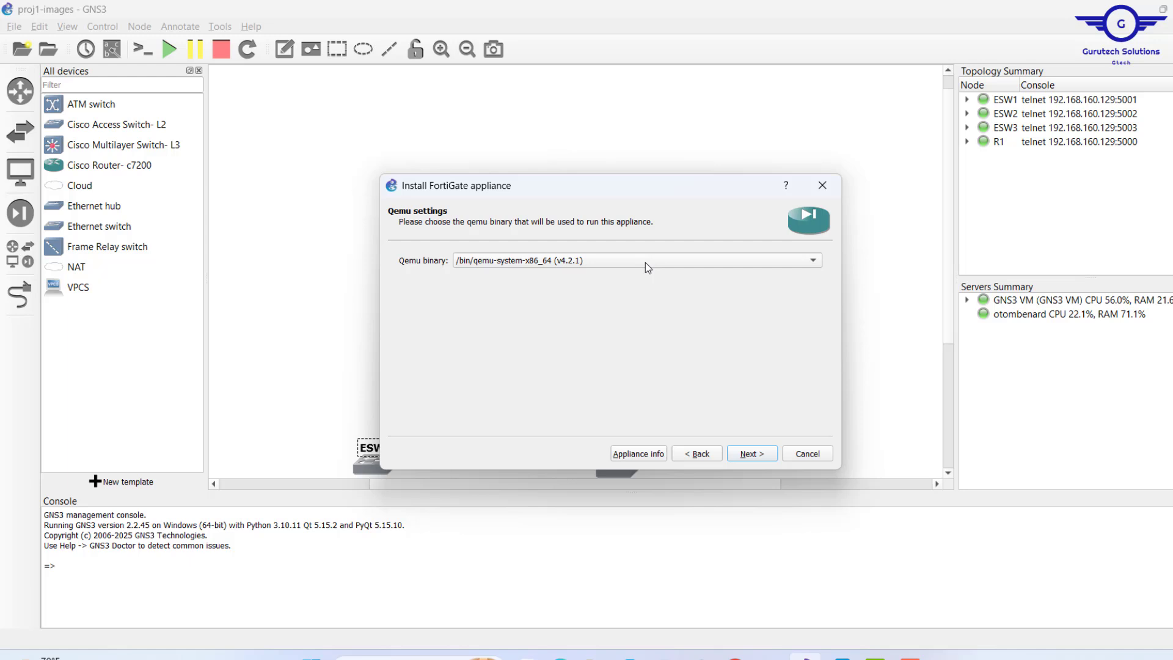
pyautogui.click(749, 455)
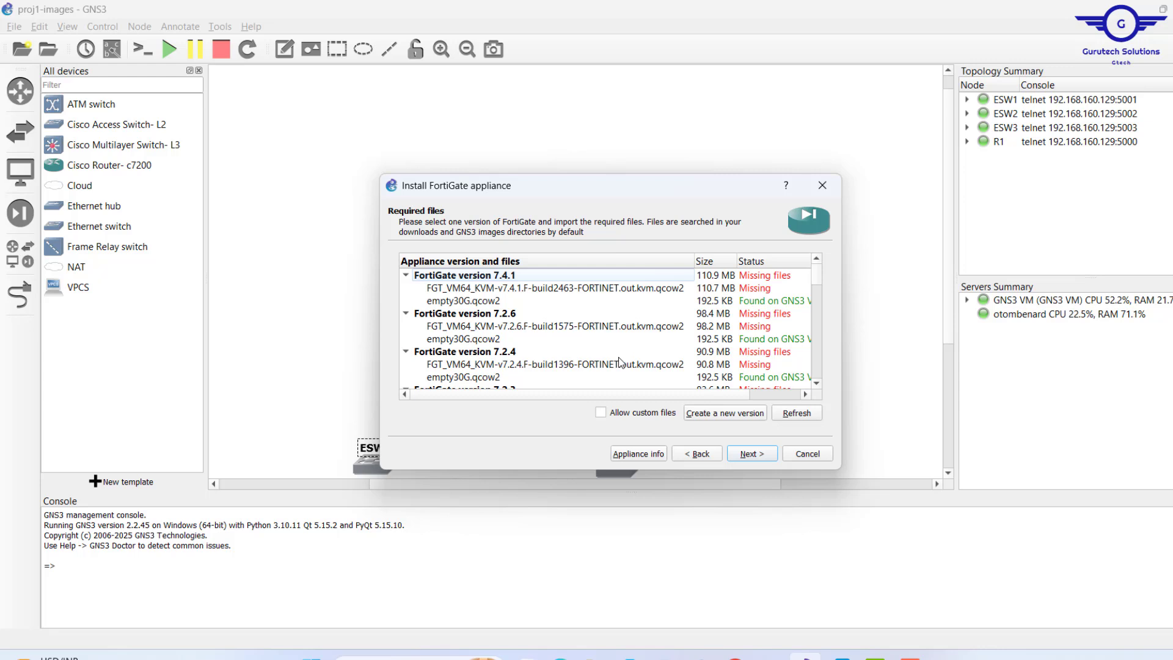
# Step: Create a new FortiGate version based on 7.4.1, named 7.4.2
pyautogui.click(531, 278)
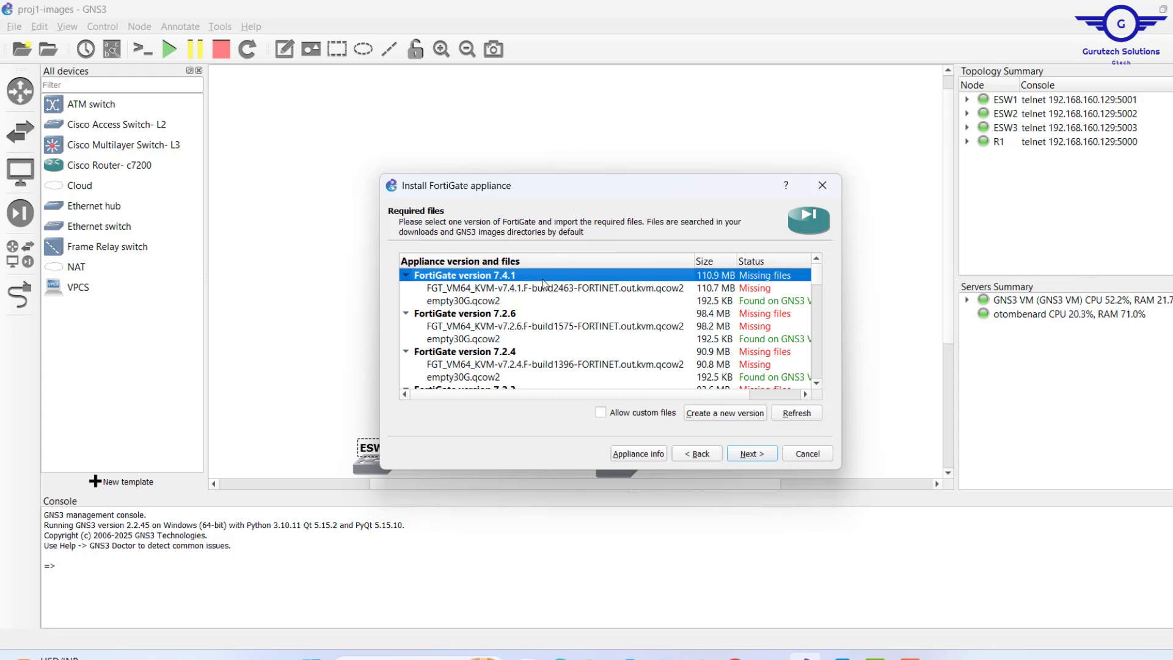
pyautogui.click(710, 414)
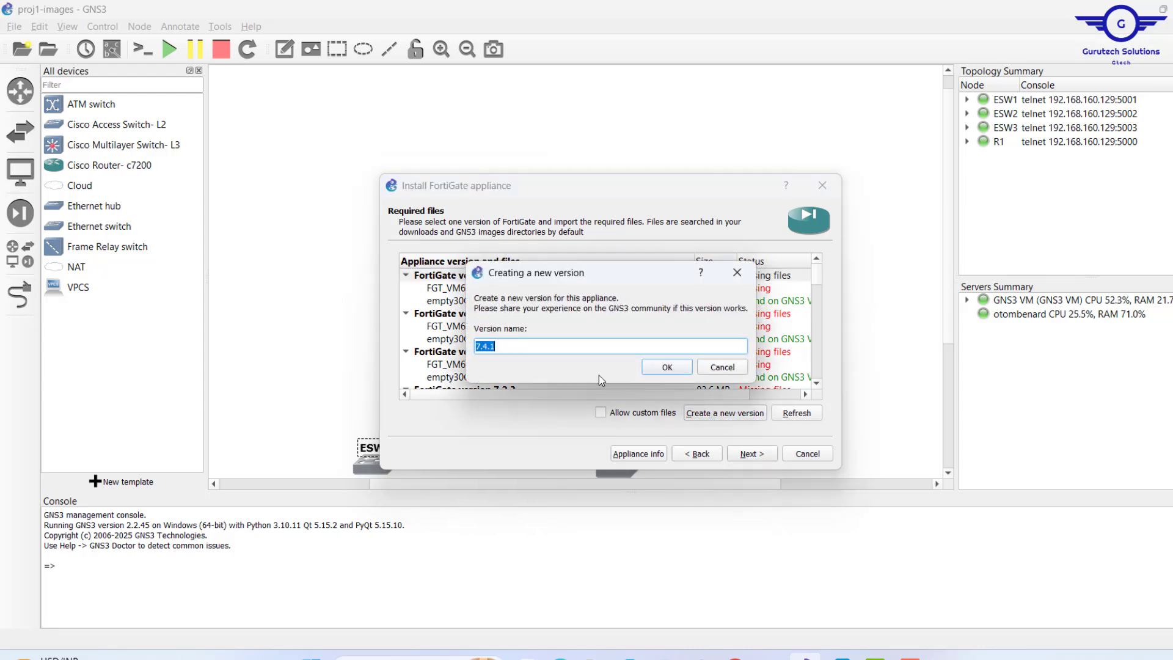
pyautogui.click(537, 350)
pyautogui.write('2')
pyautogui.click(669, 369)
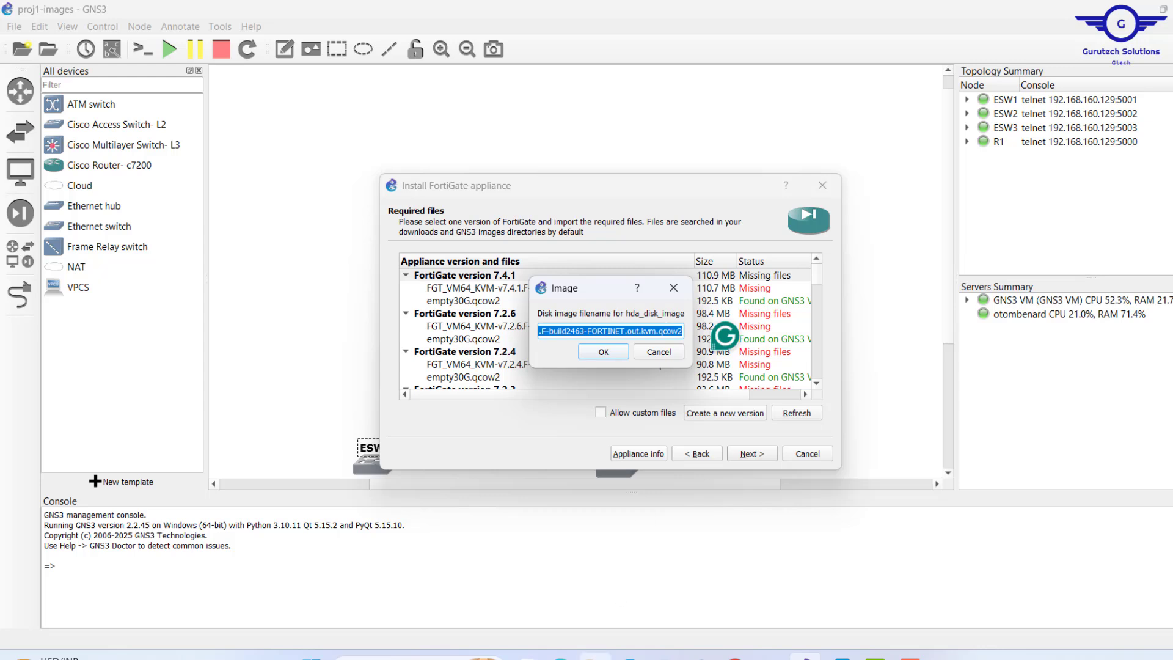
# Step: In Downloads > FortiGate 7.4.2 Image, copy the full FFW_VM64 qcow2 file name
pyautogui.click(596, 655)
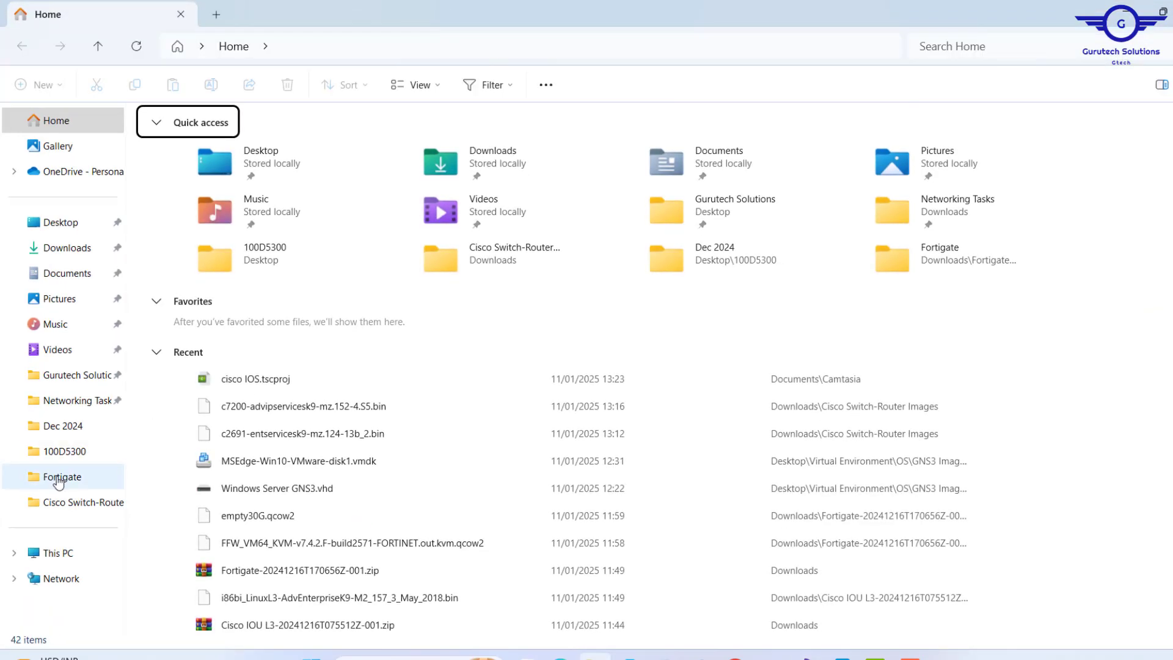
pyautogui.click(59, 482)
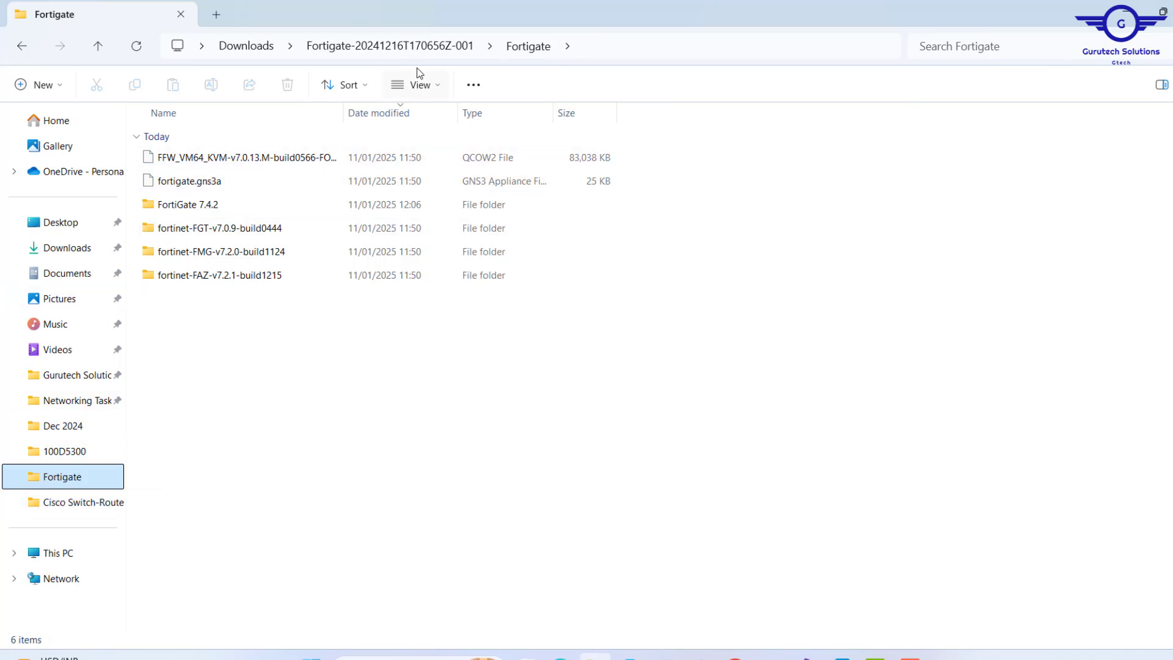
pyautogui.click(237, 48)
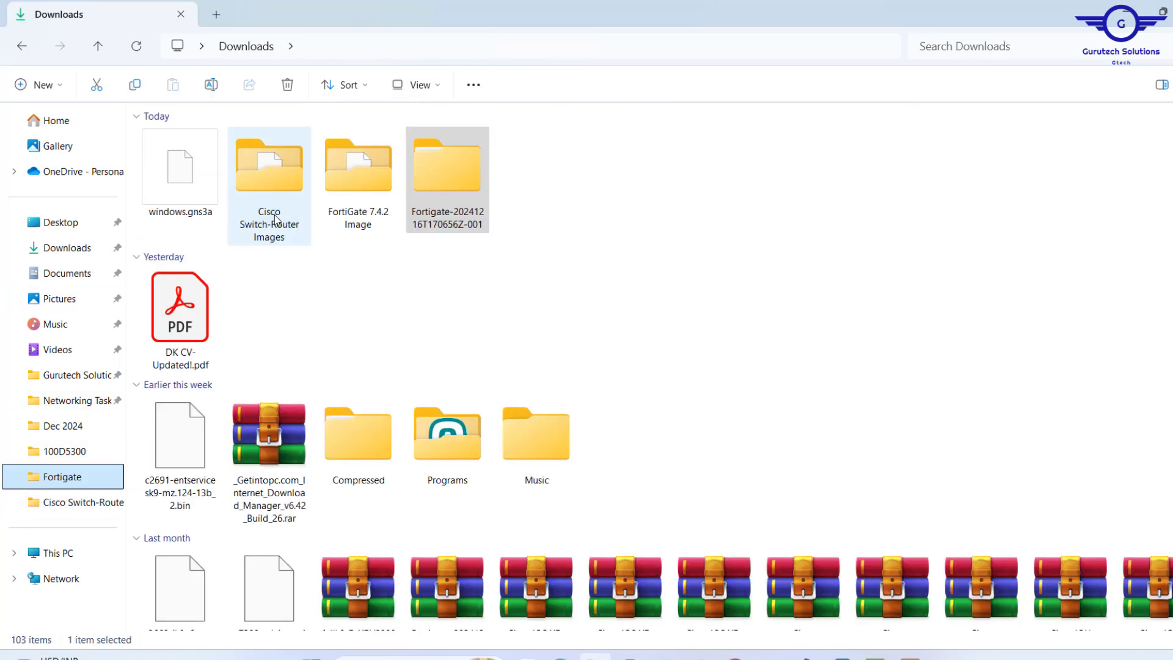
pyautogui.doubleClick(363, 177)
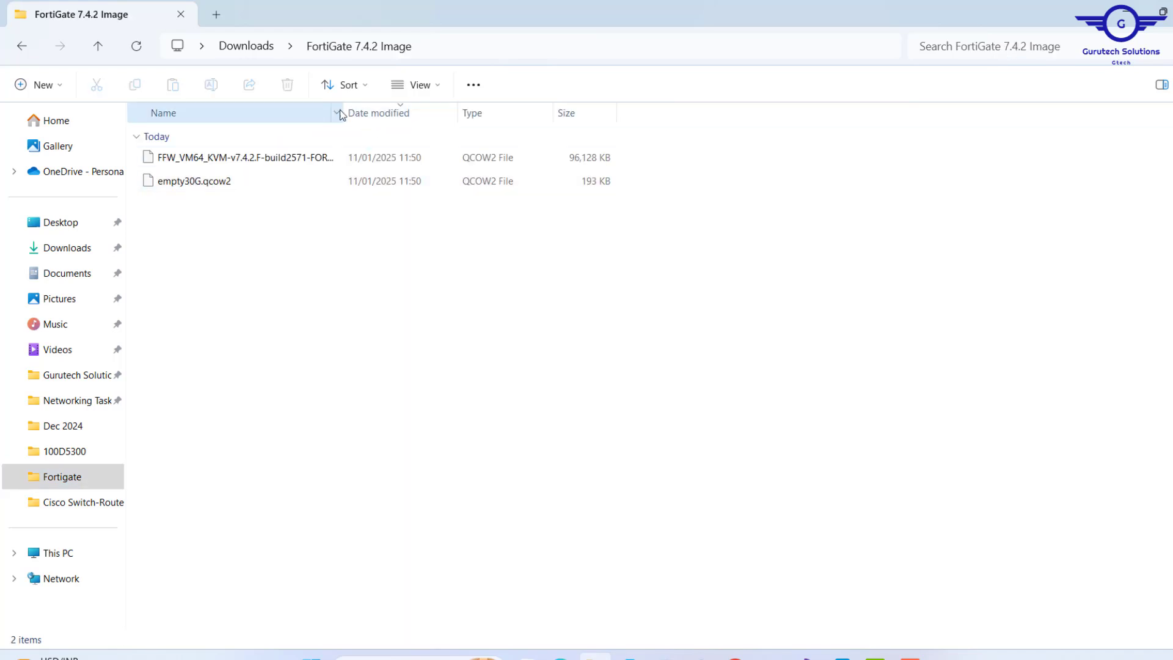
pyautogui.moveTo(344, 113); pyautogui.dragTo(471, 125)
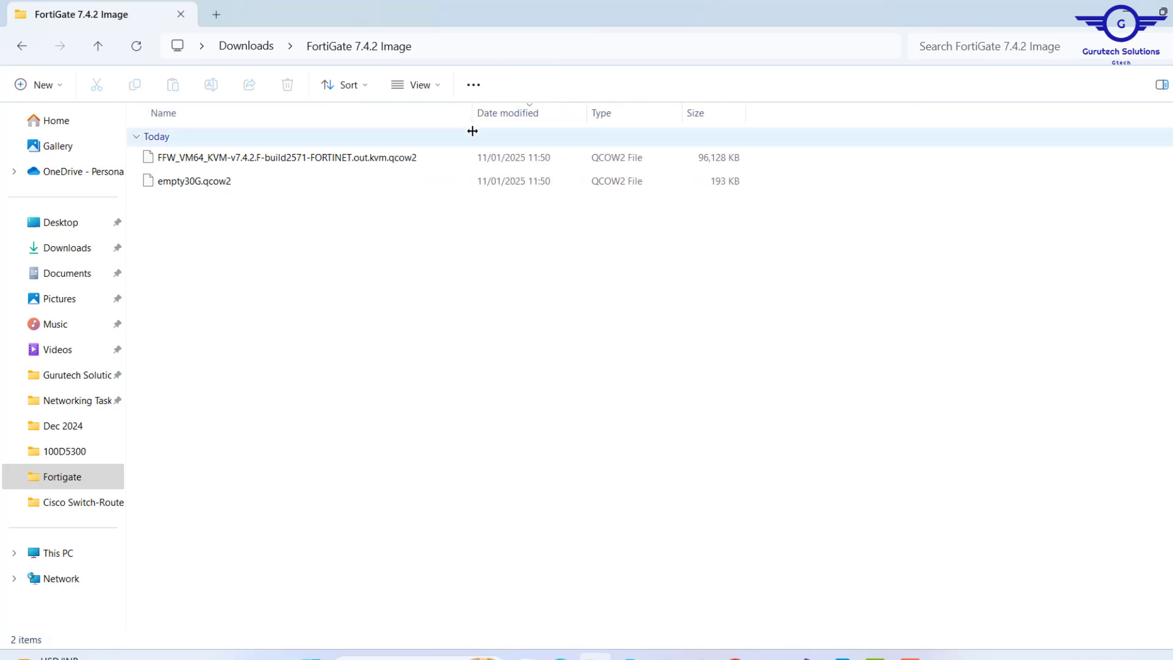
pyautogui.click(316, 164)
pyautogui.click(316, 163)
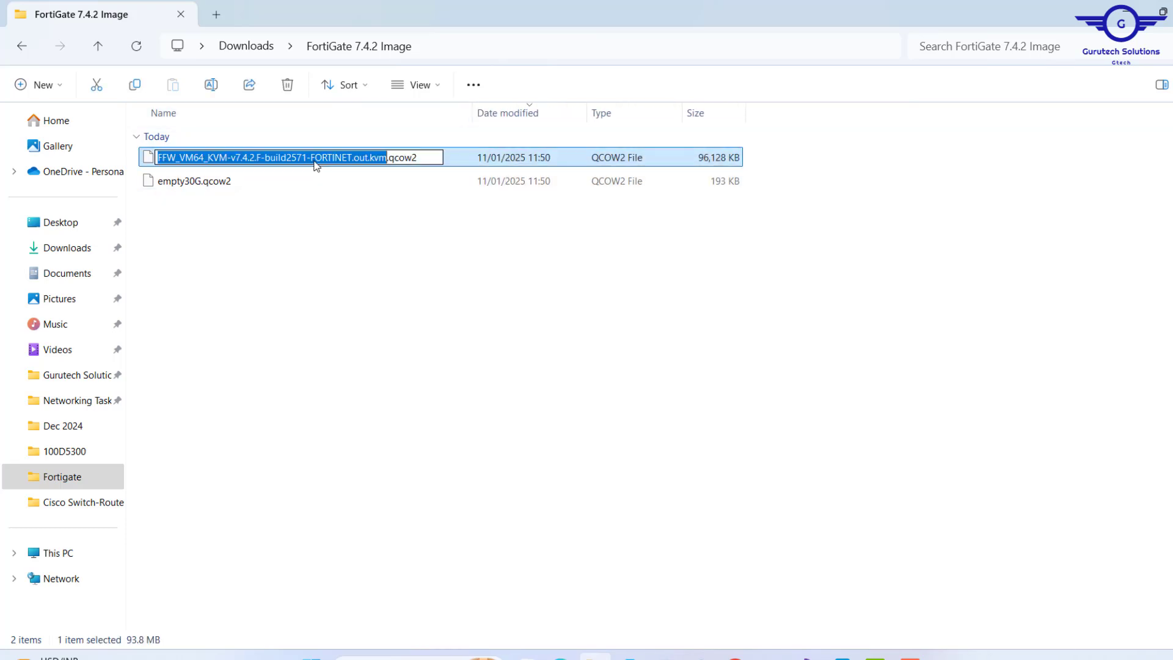
pyautogui.hotkey('ctrl', 'a')
# Step: Paste the build2571 qcow2 name as the hda disk image filename
pyautogui.click(806, 656)
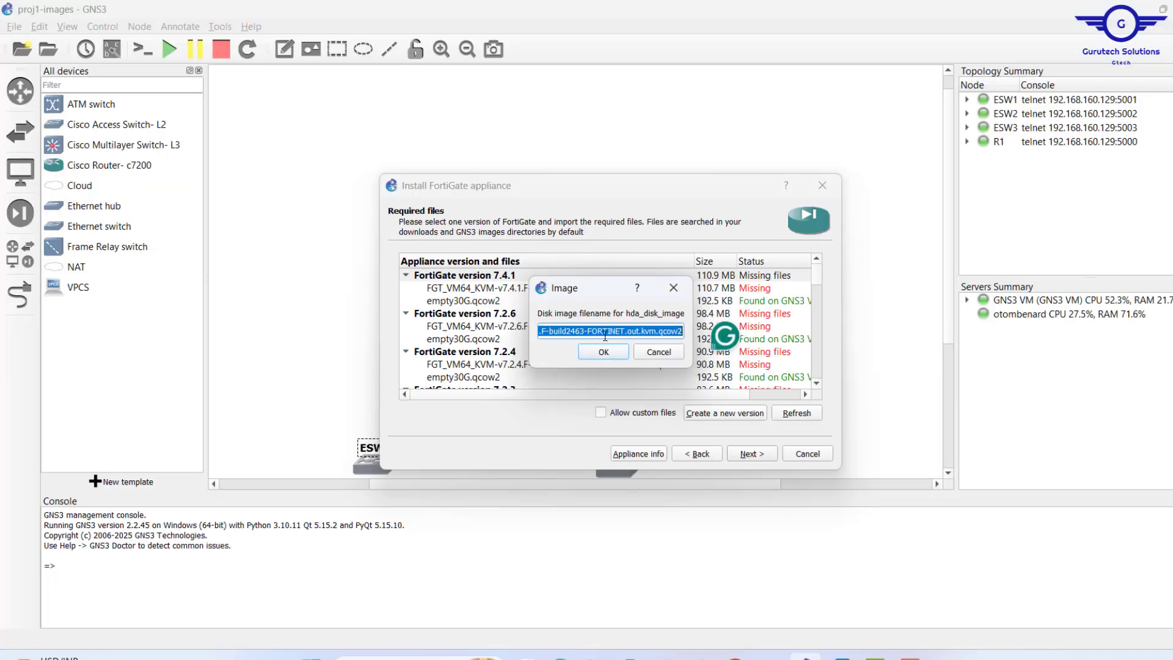
pyautogui.hotkey('ctrl', 'v')
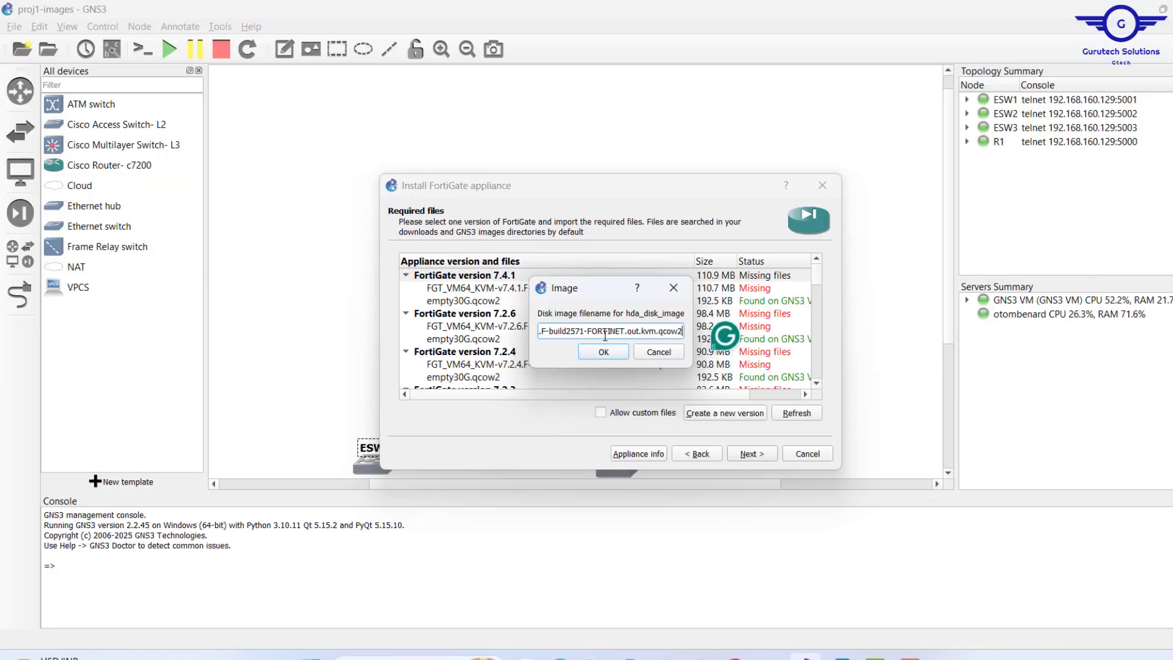
pyautogui.click(604, 353)
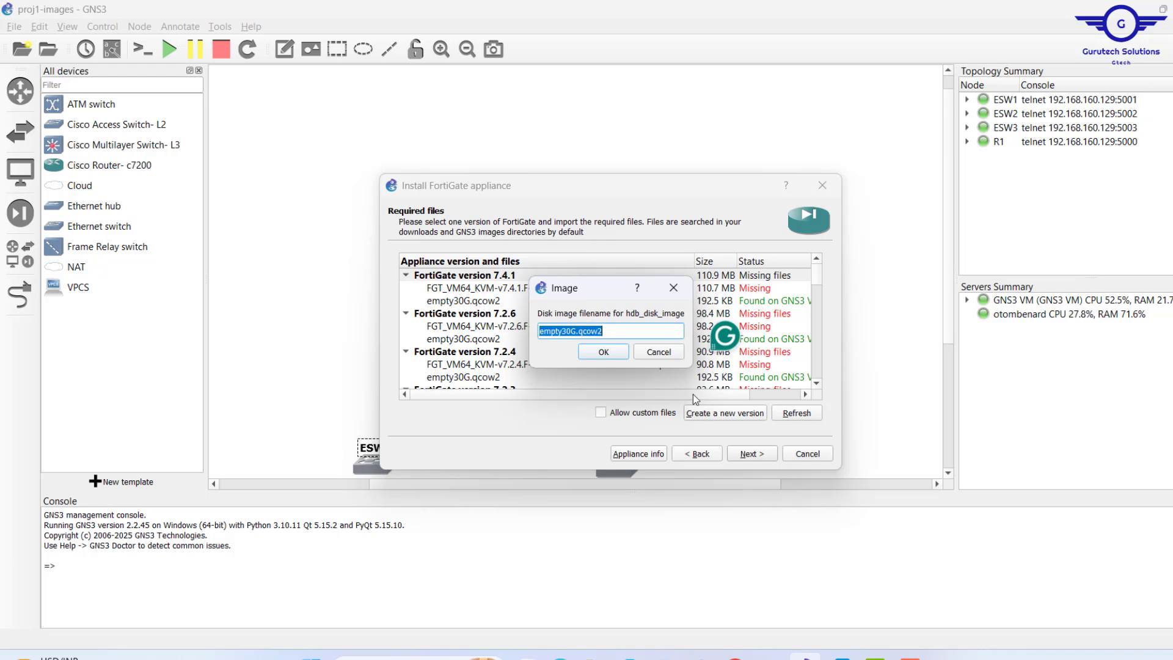
# Step: Copy the full empty30G.qcow2 file name from the image folder
pyautogui.hotkey('alt', 'Tab')
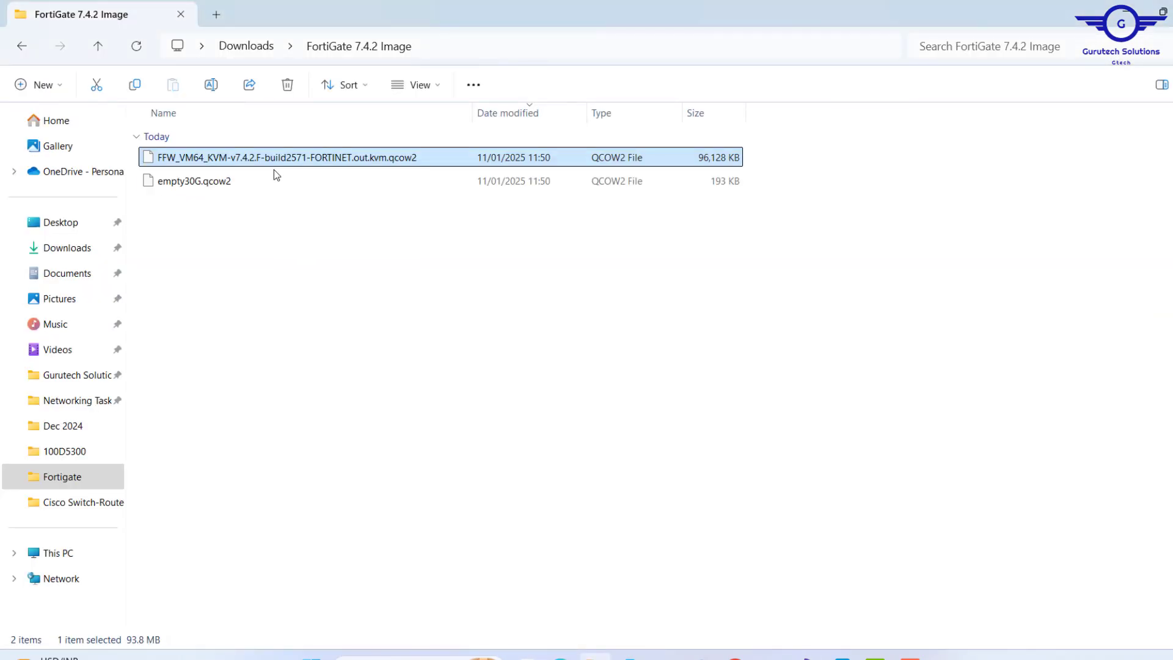
pyautogui.click(191, 187)
pyautogui.click(192, 184)
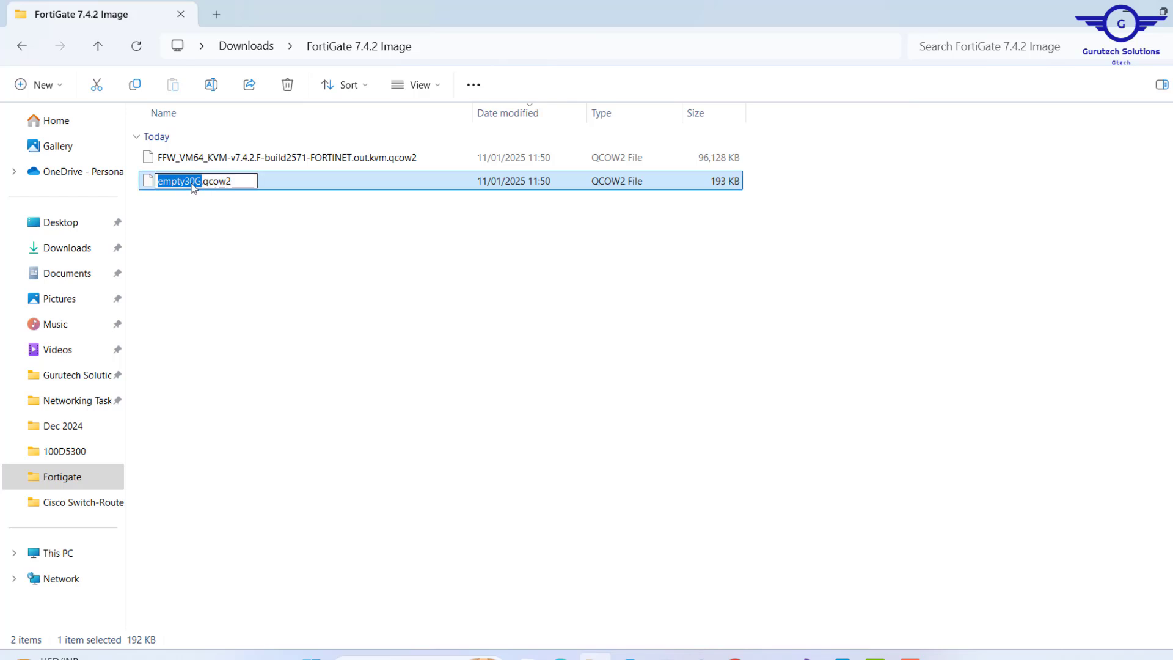
pyautogui.hotkey('ctrl', 'a')
pyautogui.hotkey('ctrl', 'c')
# Step: Paste empty30G.qcow2 as the hdb image name, then expand and select FortiGate version 7.4.2
pyautogui.click(817, 652)
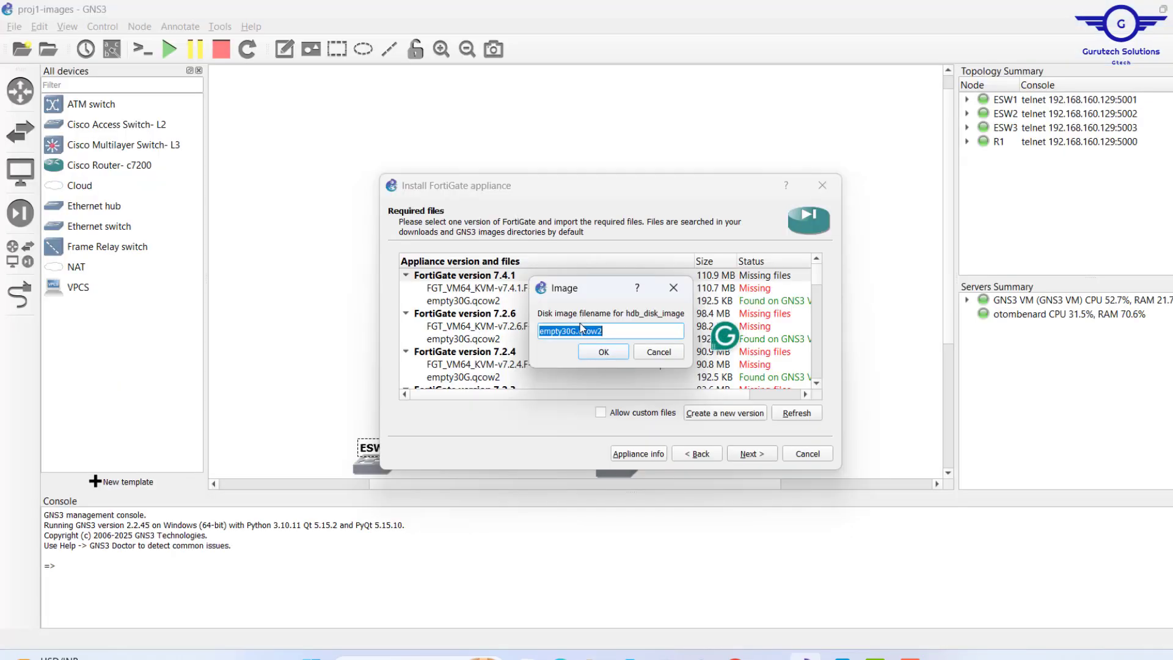
pyautogui.hotkey('ctrl', 'v')
pyautogui.click(599, 348)
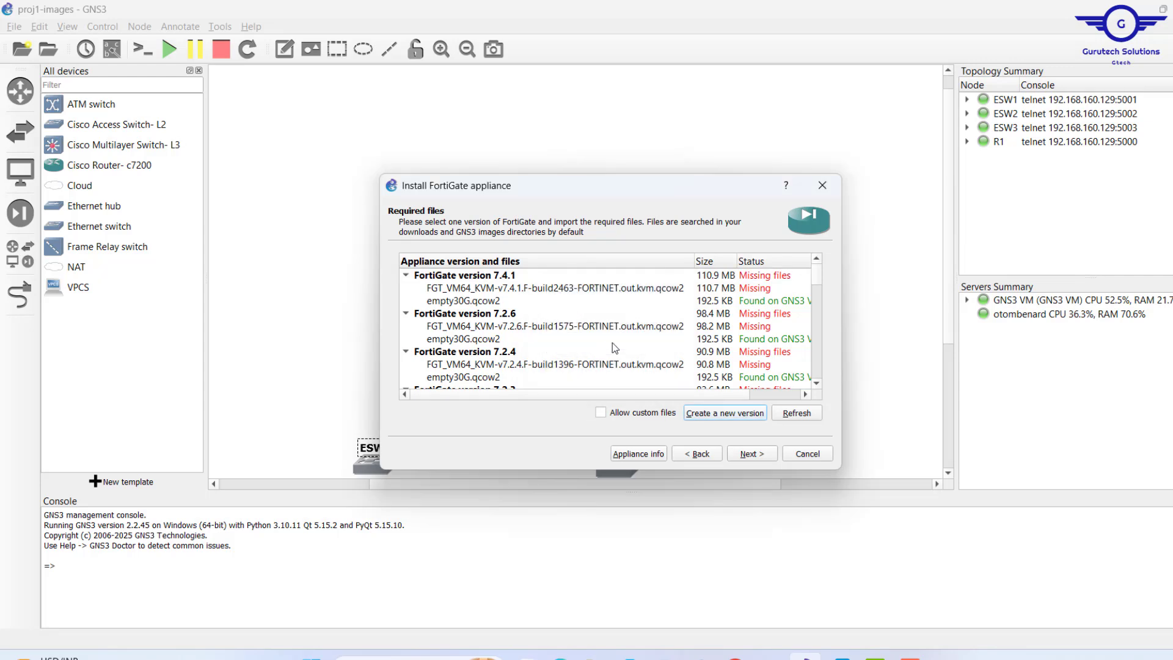
pyautogui.moveTo(817, 278); pyautogui.dragTo(819, 377)
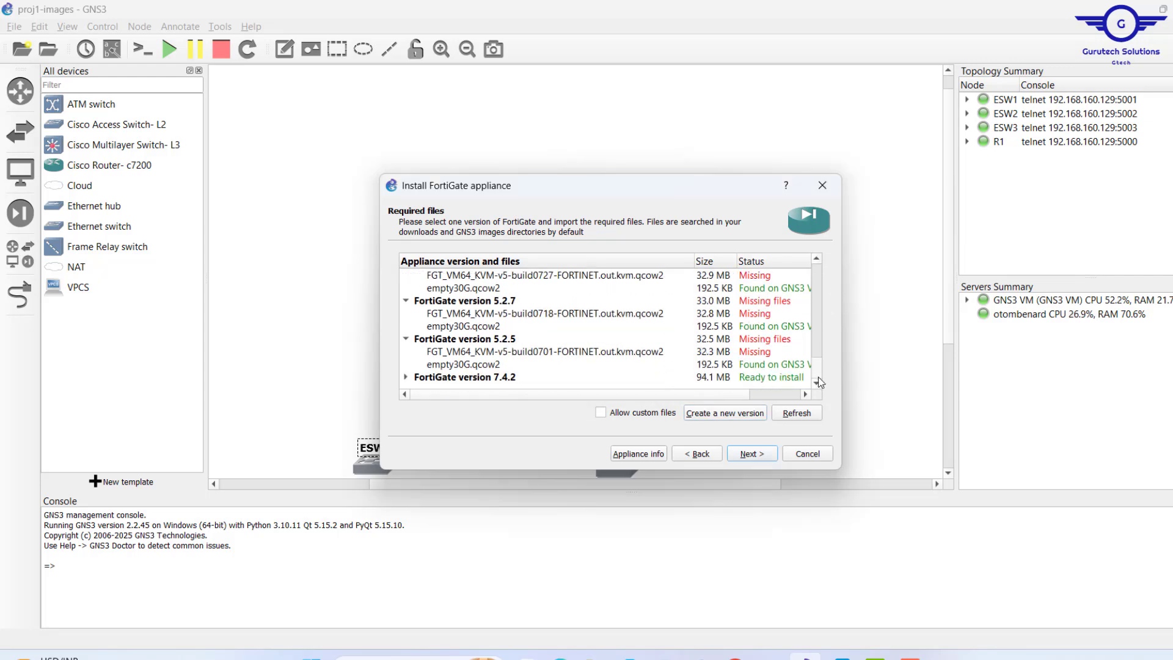
pyautogui.click(407, 377)
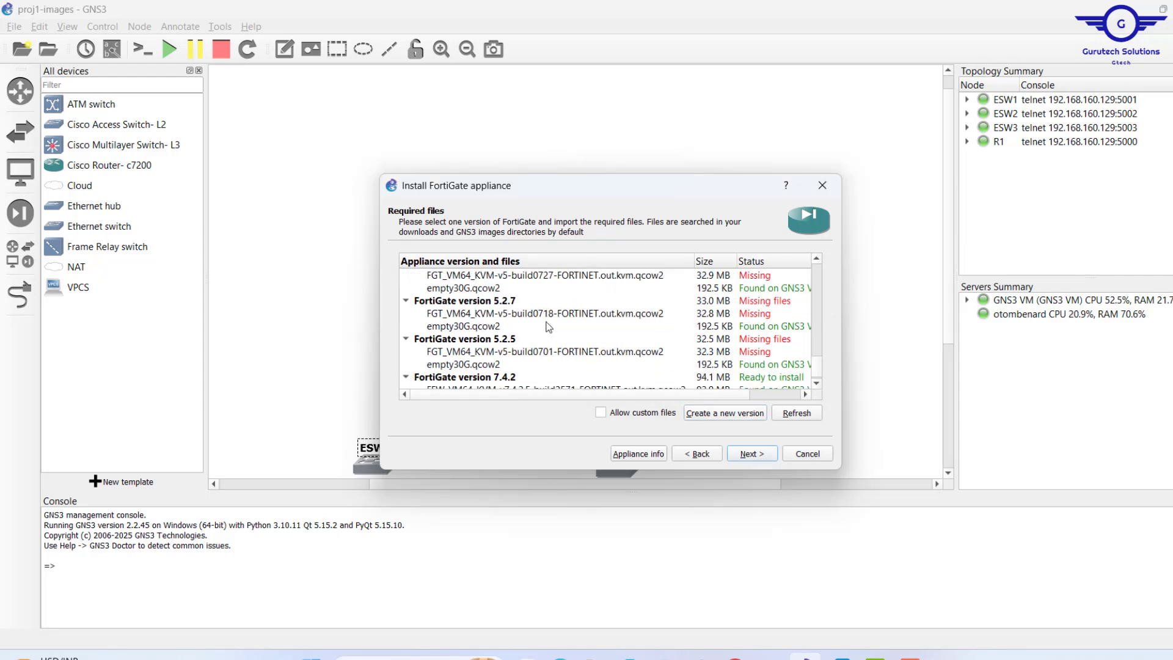
pyautogui.scroll(-1, 549, 327)
pyautogui.click(478, 351)
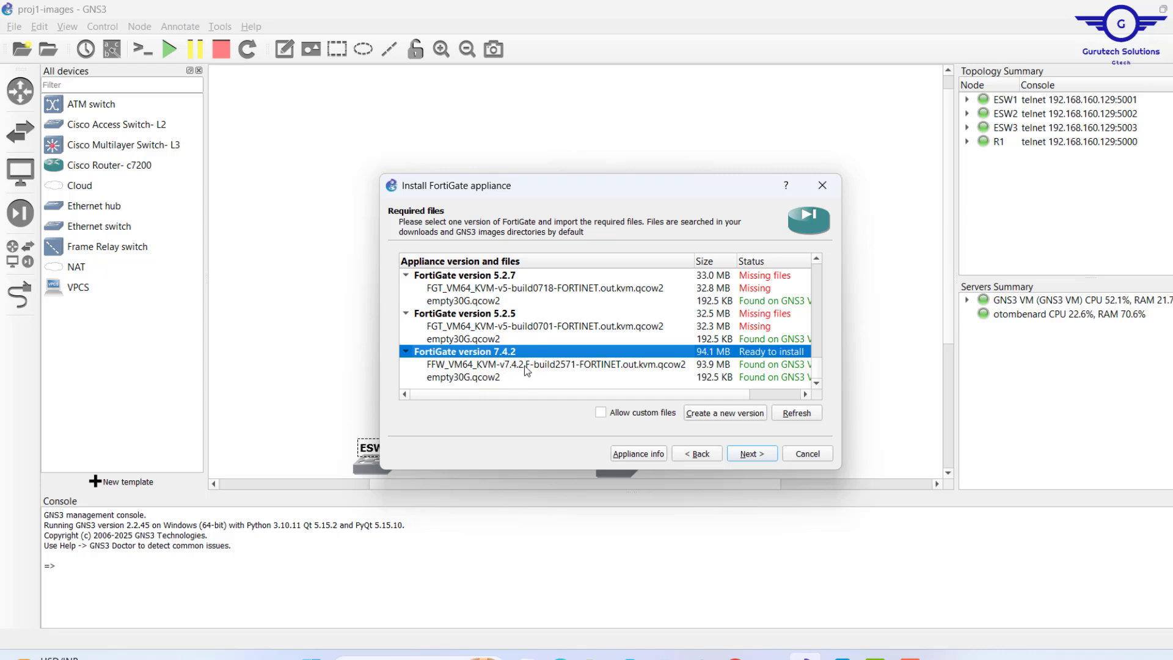
# Step: Import the FortiGate 7.4.2 qcow2 image from Downloads > FortiGate 7.4.2 Image
pyautogui.click(596, 657)
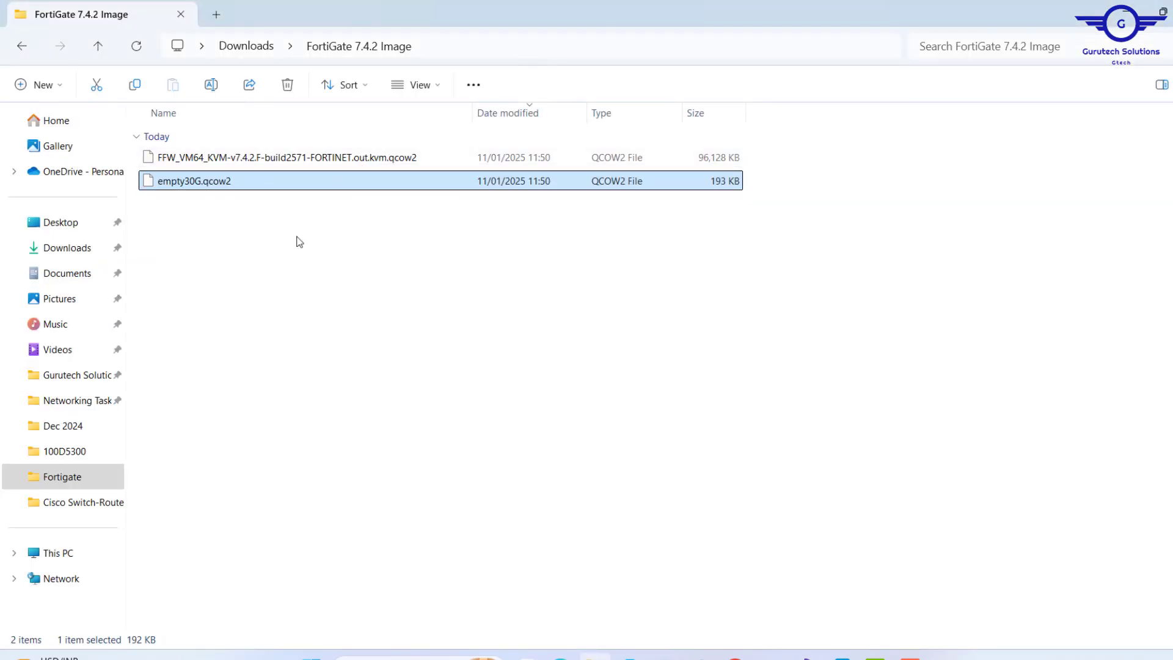
pyautogui.click(561, 656)
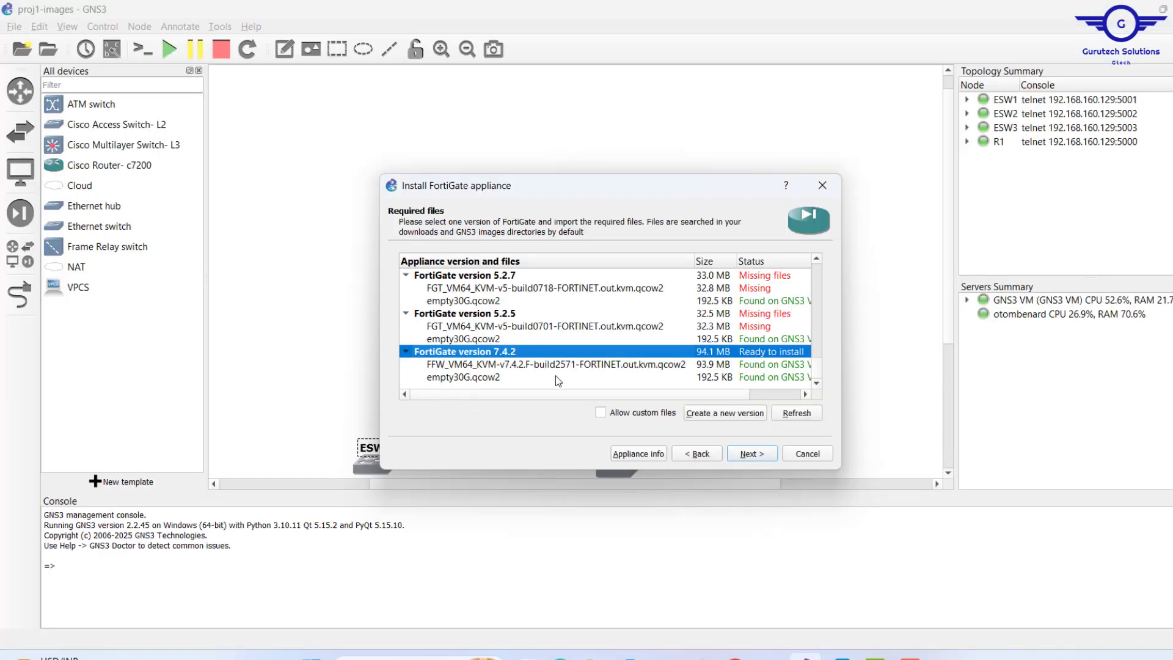
pyautogui.click(506, 365)
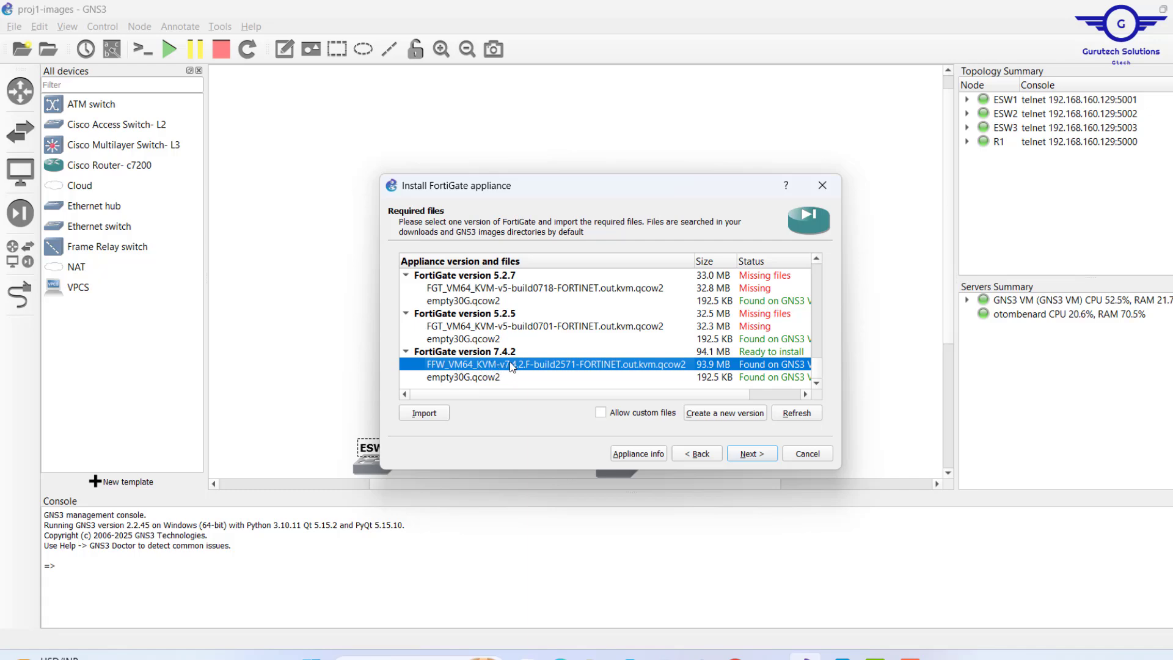
pyautogui.click(430, 413)
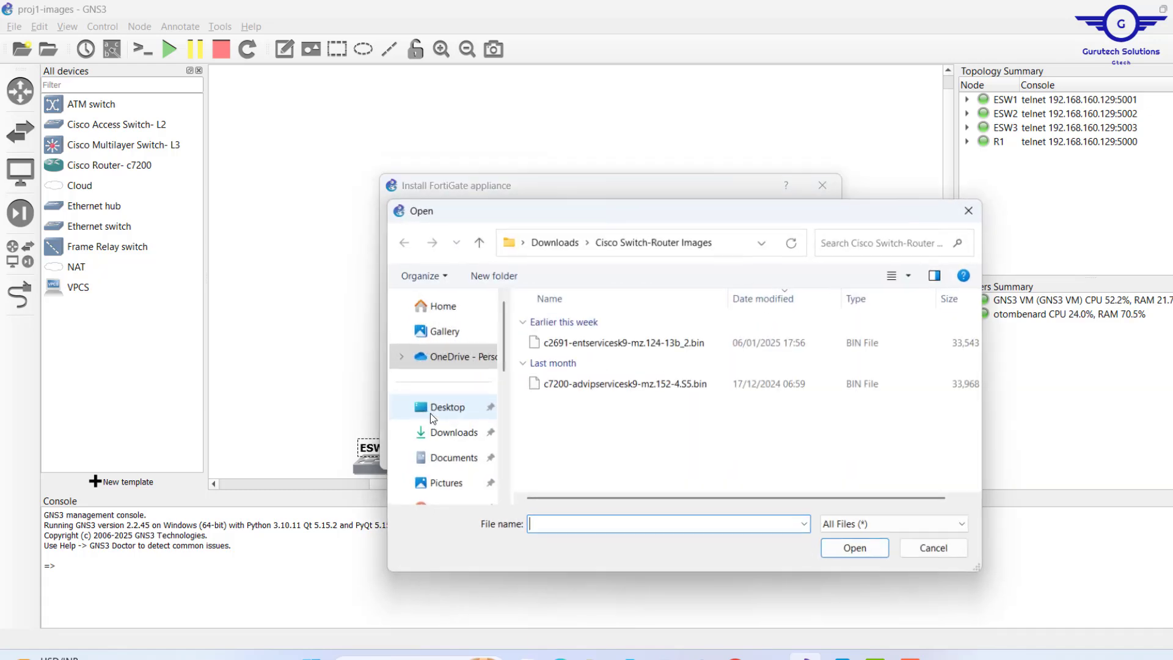
pyautogui.click(550, 244)
pyautogui.doubleClick(753, 376)
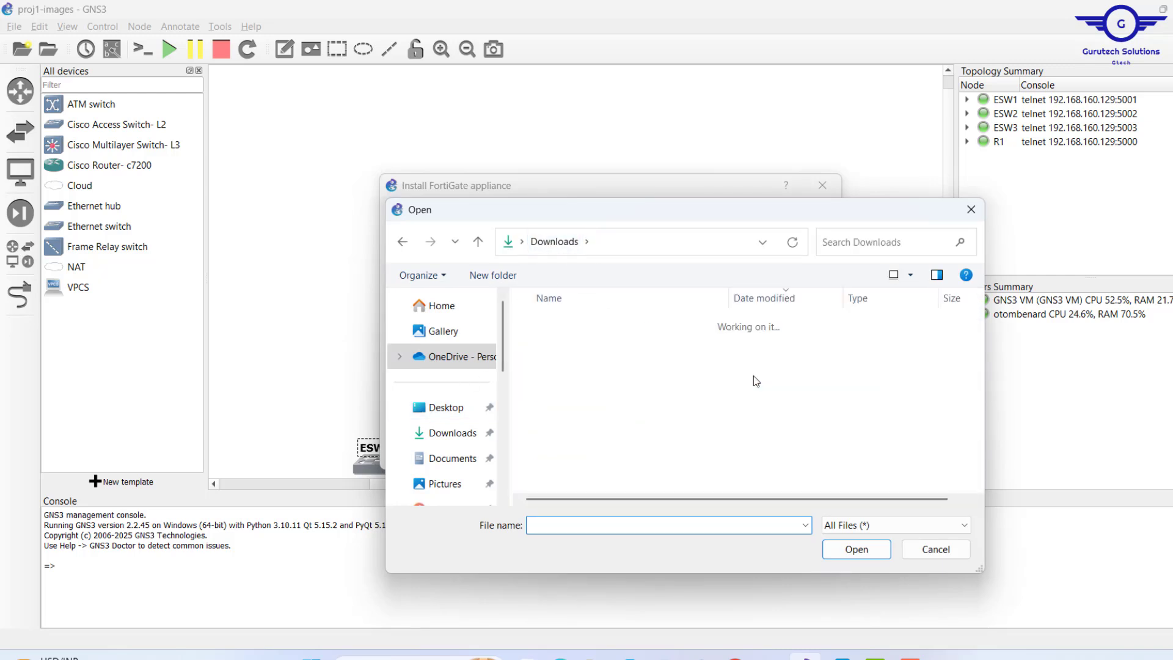
pyautogui.click(620, 347)
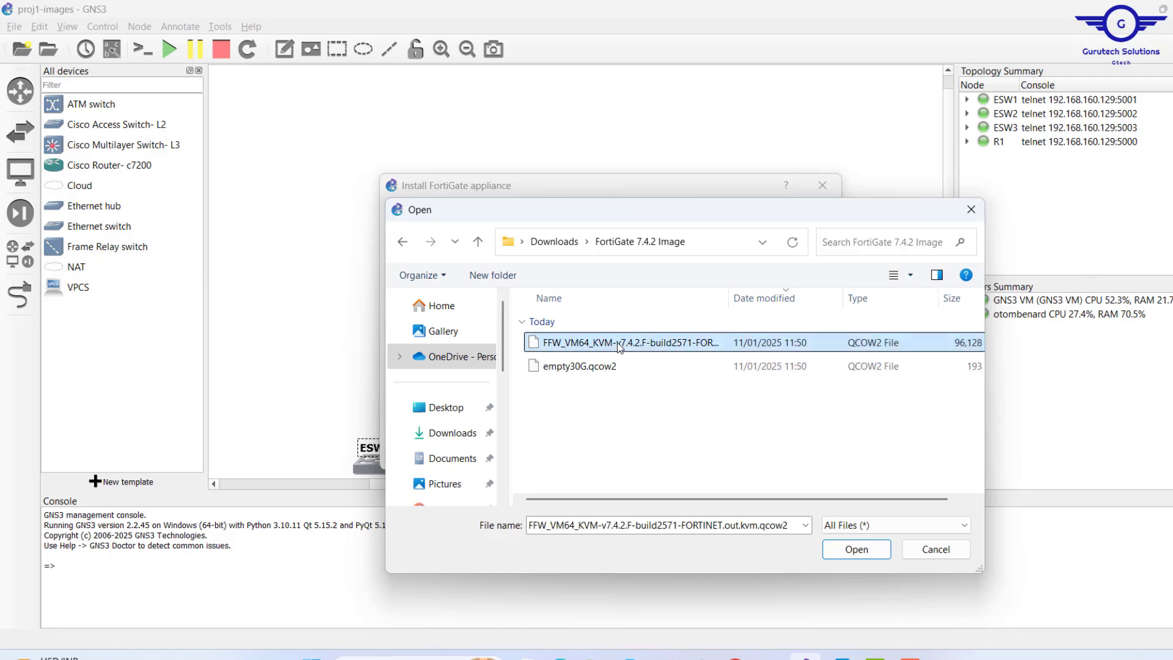
pyautogui.click(856, 553)
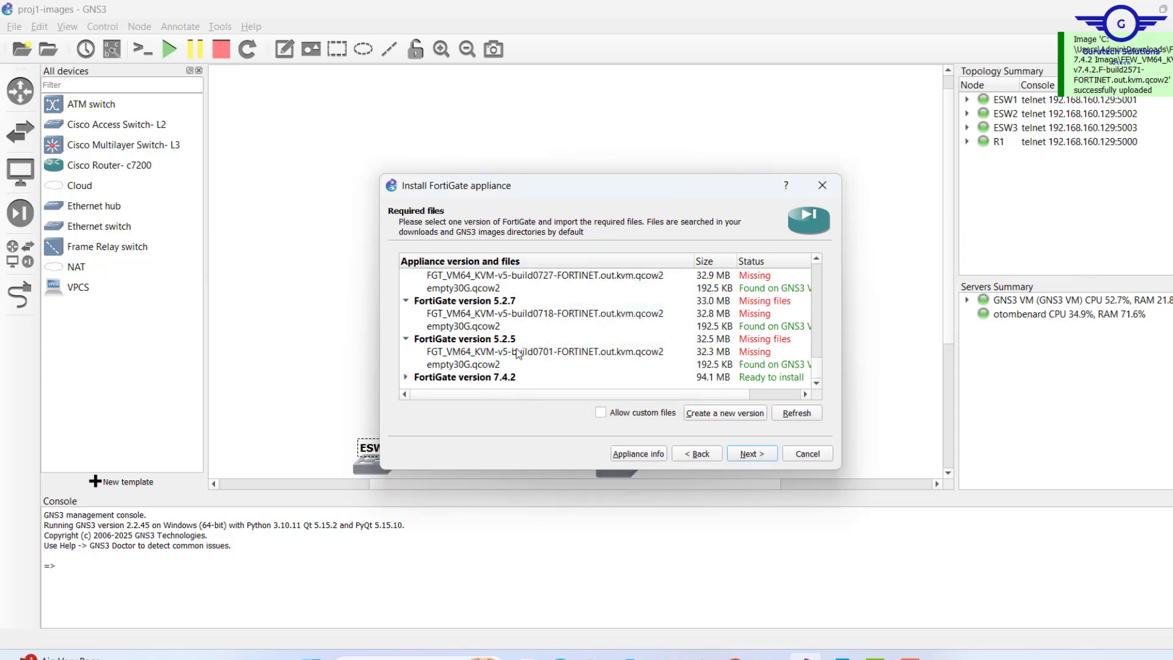
# Step: Expand FortiGate version 7.4.2 and select its empty30G.qcow2 disk entry
pyautogui.click(405, 377)
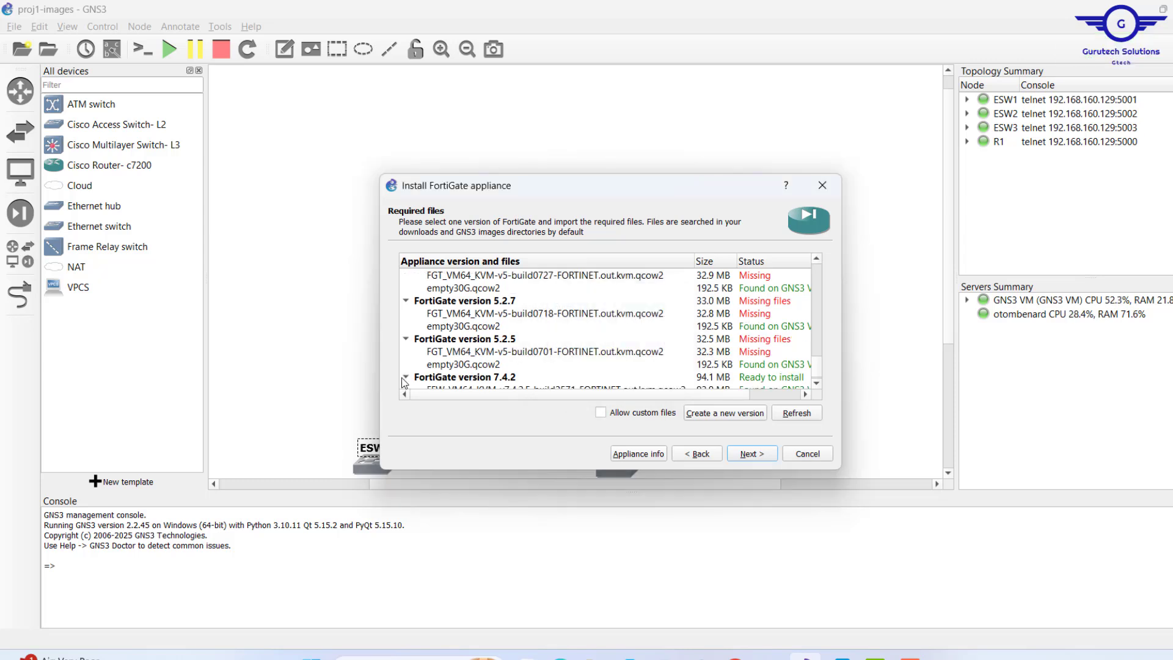
pyautogui.scroll(-1, 550, 351)
pyautogui.click(476, 377)
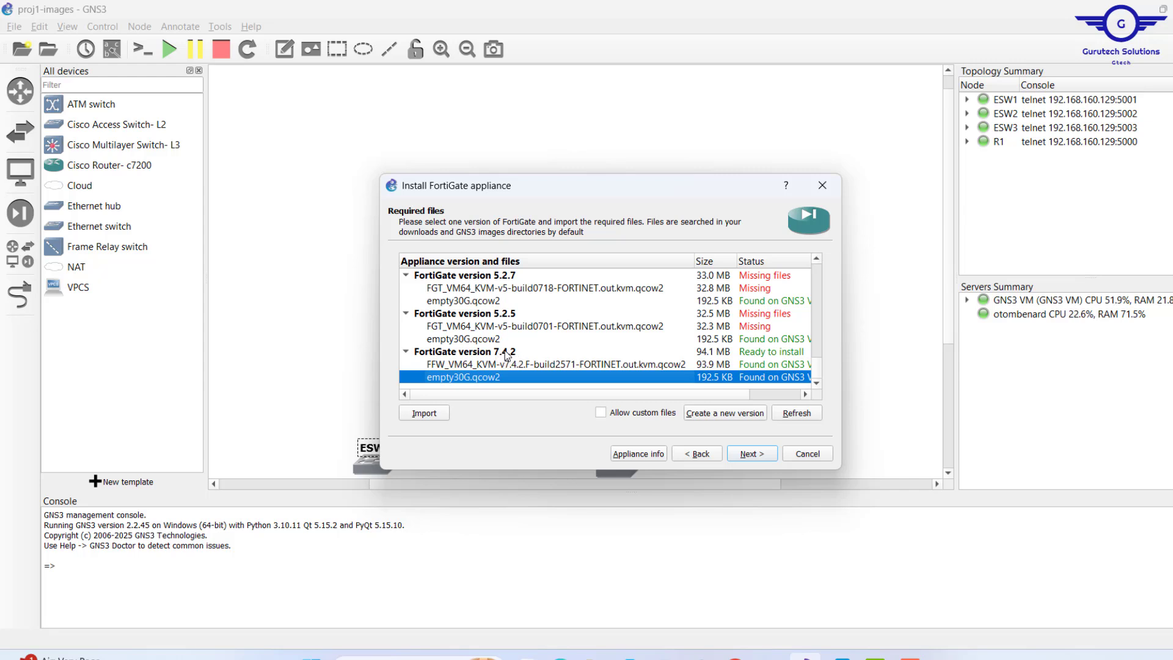
# Step: Import the empty30G.qcow2 disk file for version 7.4.2
pyautogui.click(425, 413)
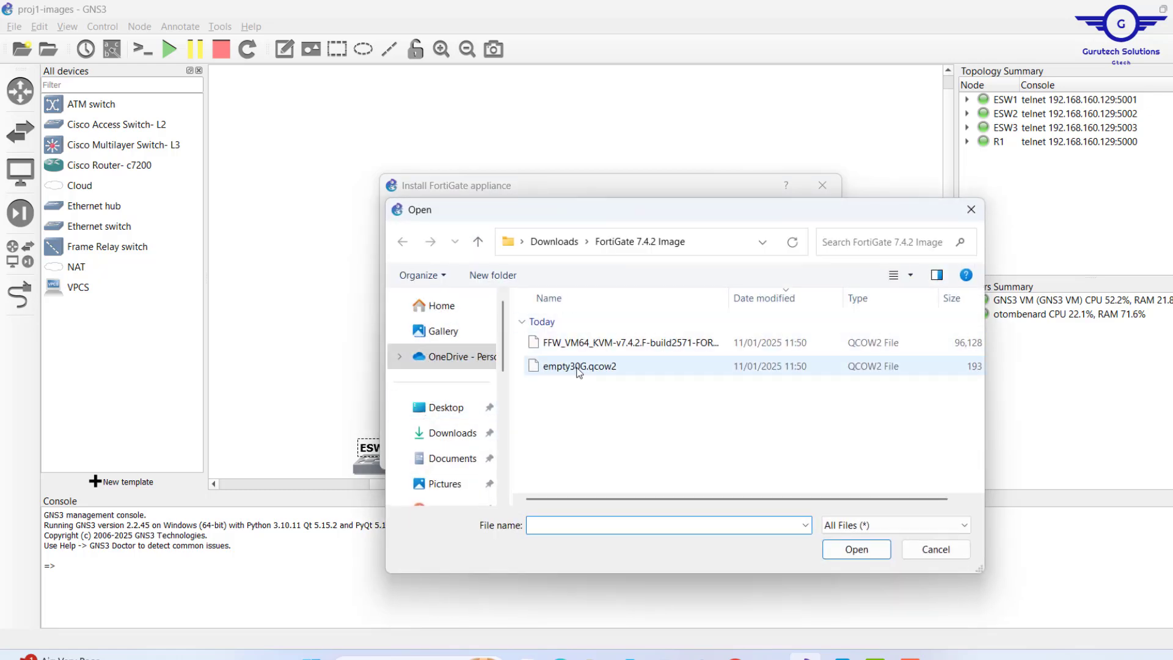
pyautogui.click(576, 368)
pyautogui.click(857, 550)
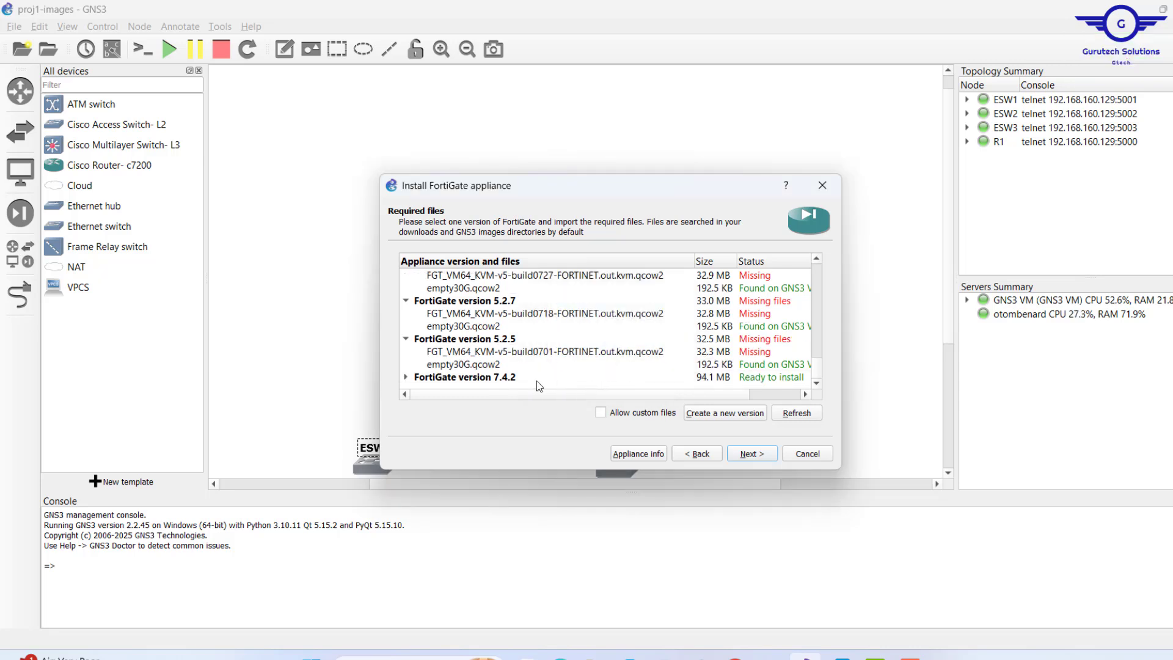
# Step: Select FortiGate version 7.4.2 and confirm installing it
pyautogui.click(468, 380)
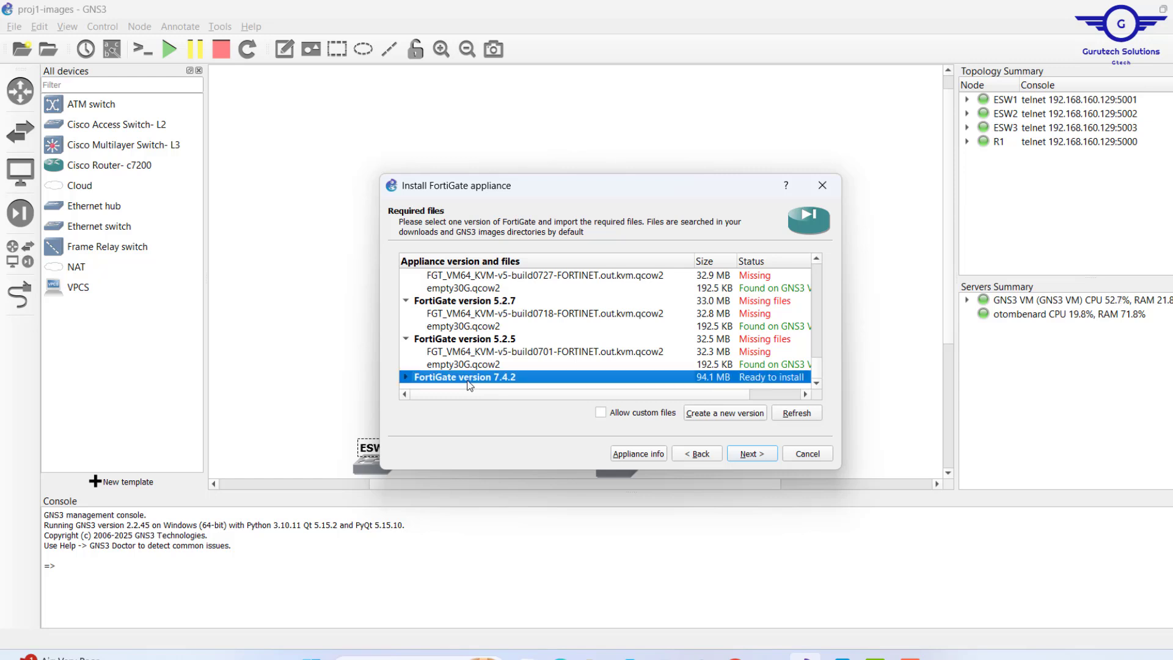
pyautogui.click(750, 455)
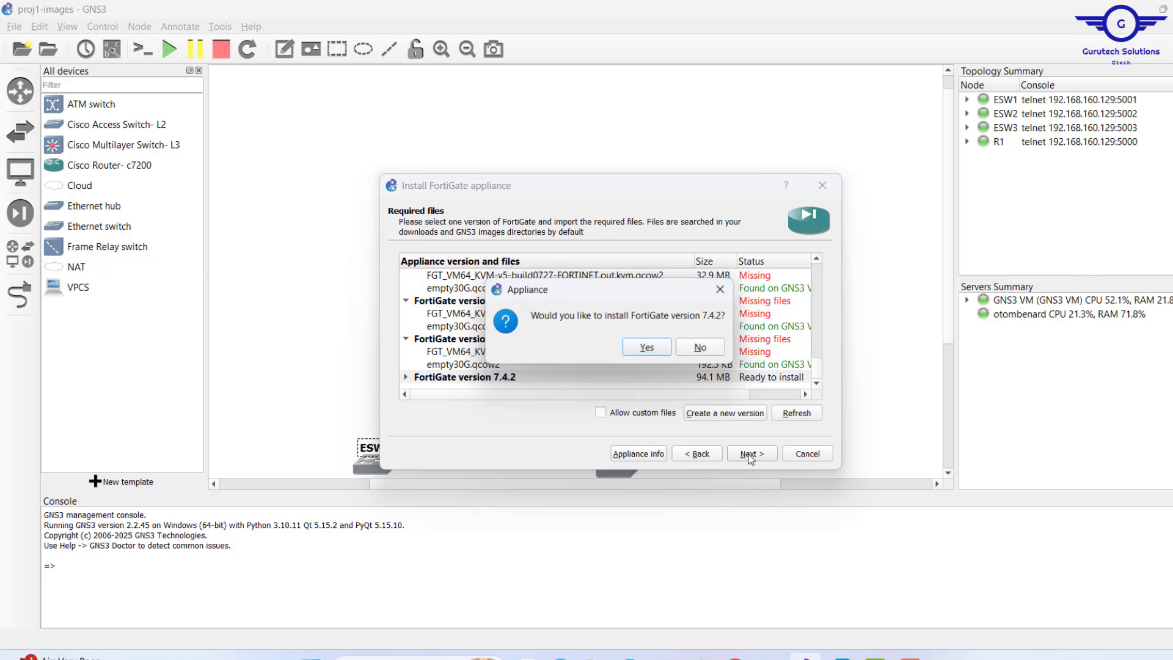
pyautogui.click(649, 349)
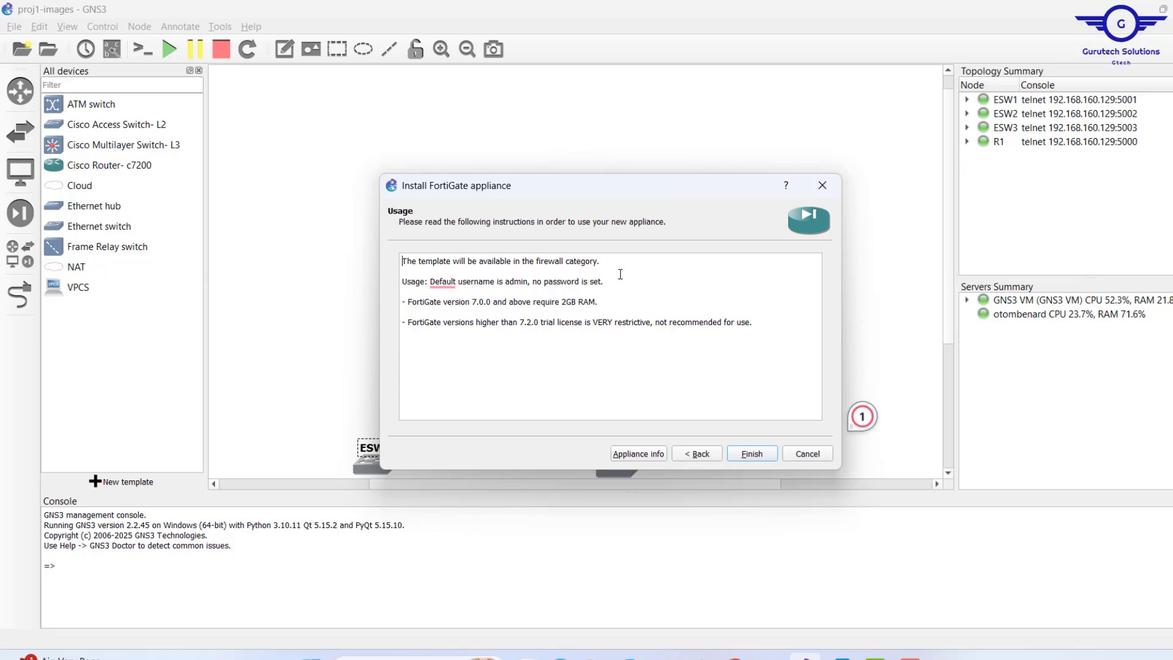
pyautogui.doubleClick(507, 281)
pyautogui.click(611, 285)
pyautogui.moveTo(612, 285)
pyautogui.mouseDown()
pyautogui.moveTo(554, 285)
pyautogui.moveTo(598, 302)
pyautogui.mouseUp()
pyautogui.moveTo(490, 302); pyautogui.dragTo(459, 303)
pyautogui.moveTo(531, 302); pyautogui.dragTo(597, 302)
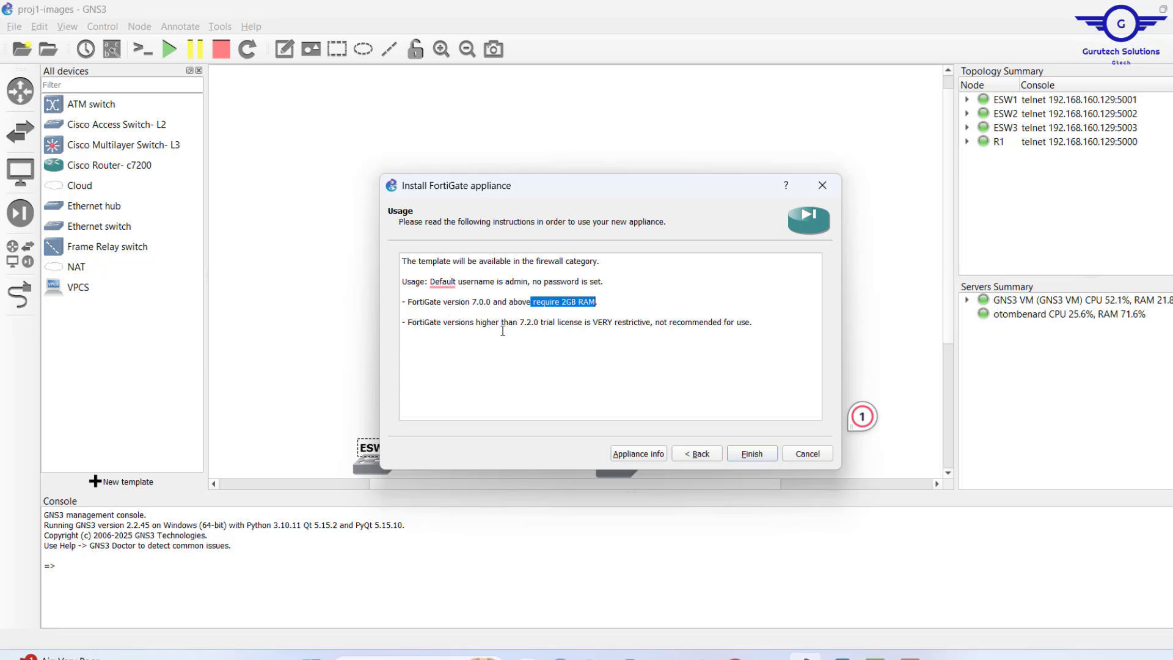
pyautogui.moveTo(518, 319); pyautogui.dragTo(646, 319)
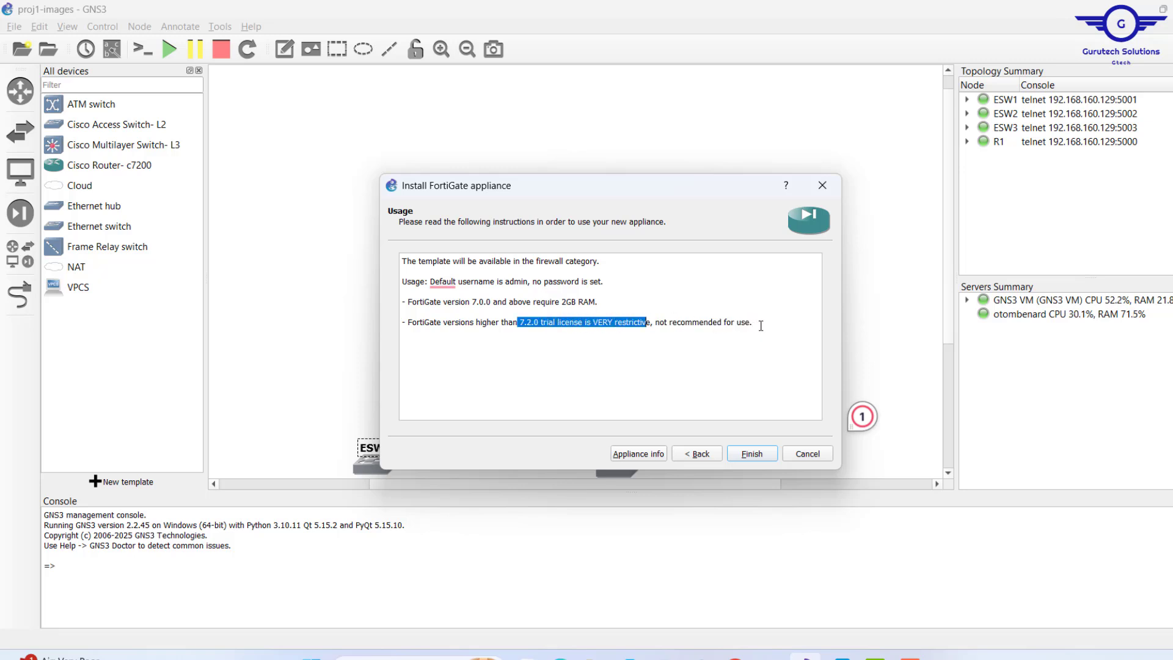
pyautogui.moveTo(758, 324); pyautogui.dragTo(413, 319)
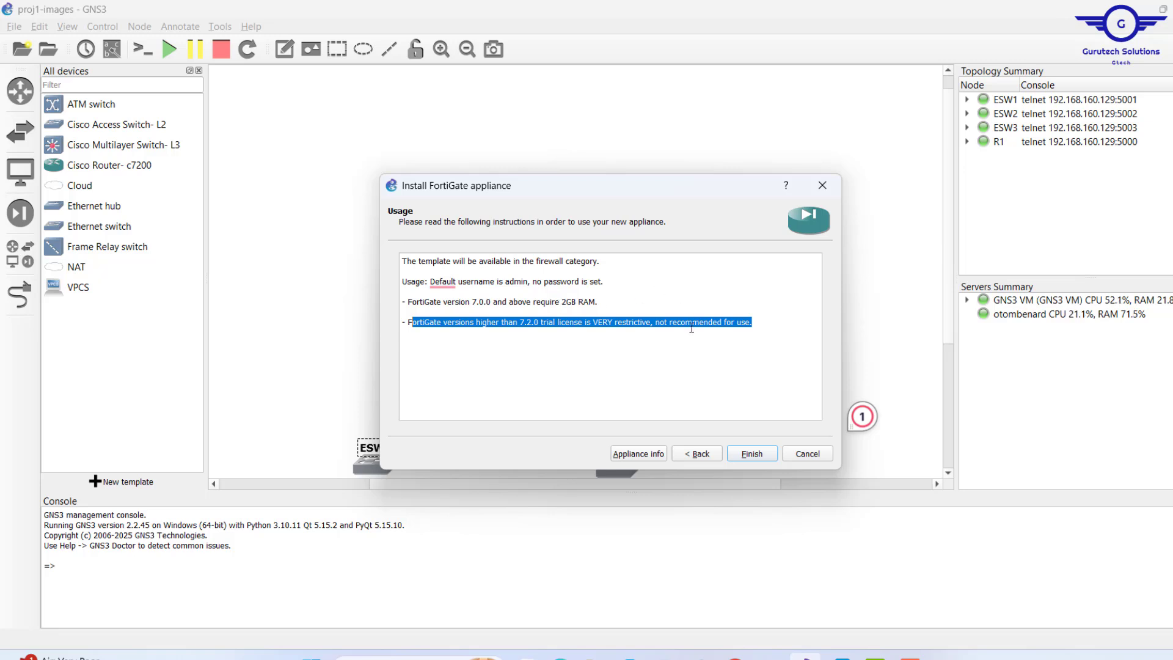
# Step: Finish the FortiGate 7.4.2 template and place a FortiGate node above R1
pyautogui.click(757, 454)
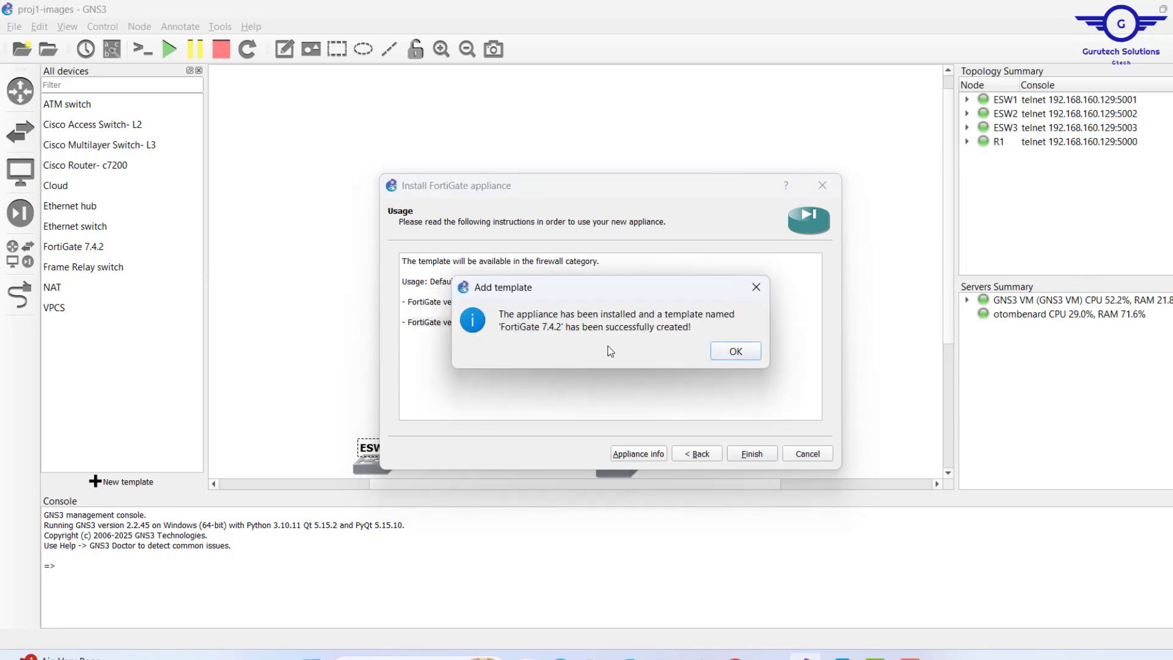
pyautogui.click(735, 350)
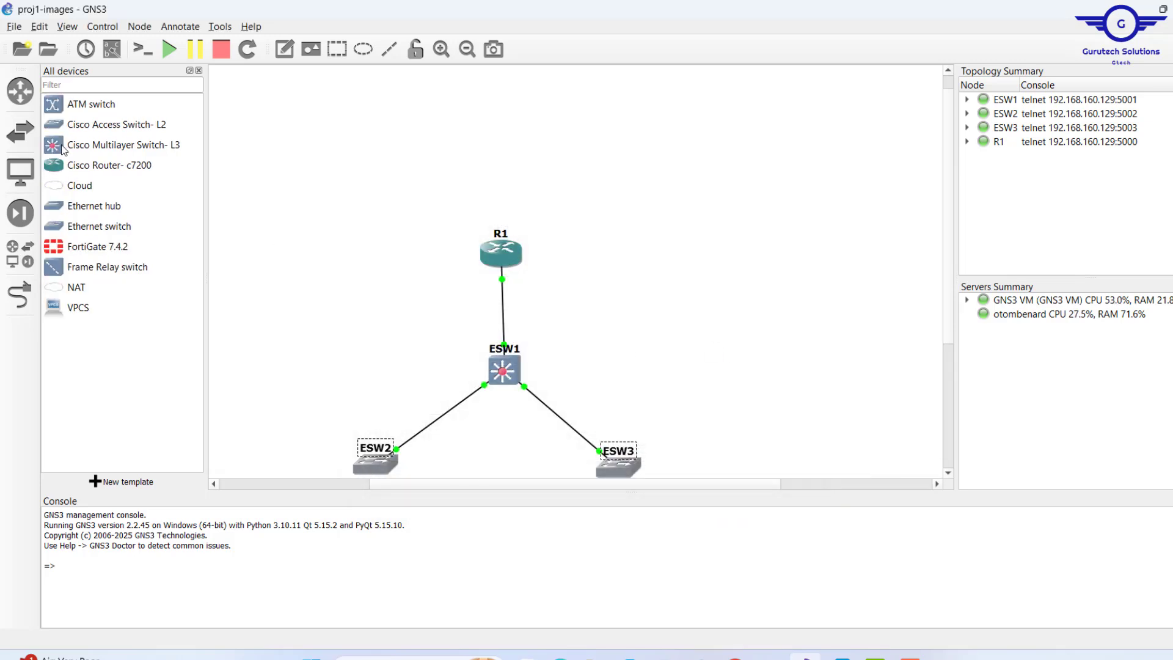
pyautogui.click(100, 254)
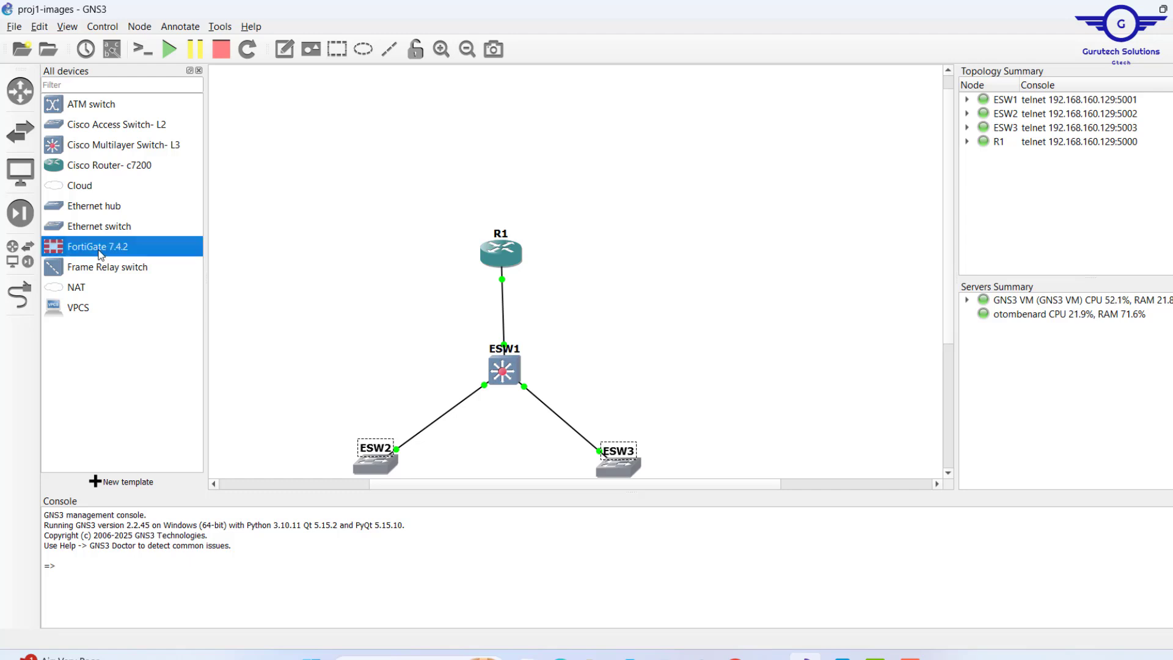
pyautogui.moveTo(97, 254); pyautogui.dragTo(492, 112)
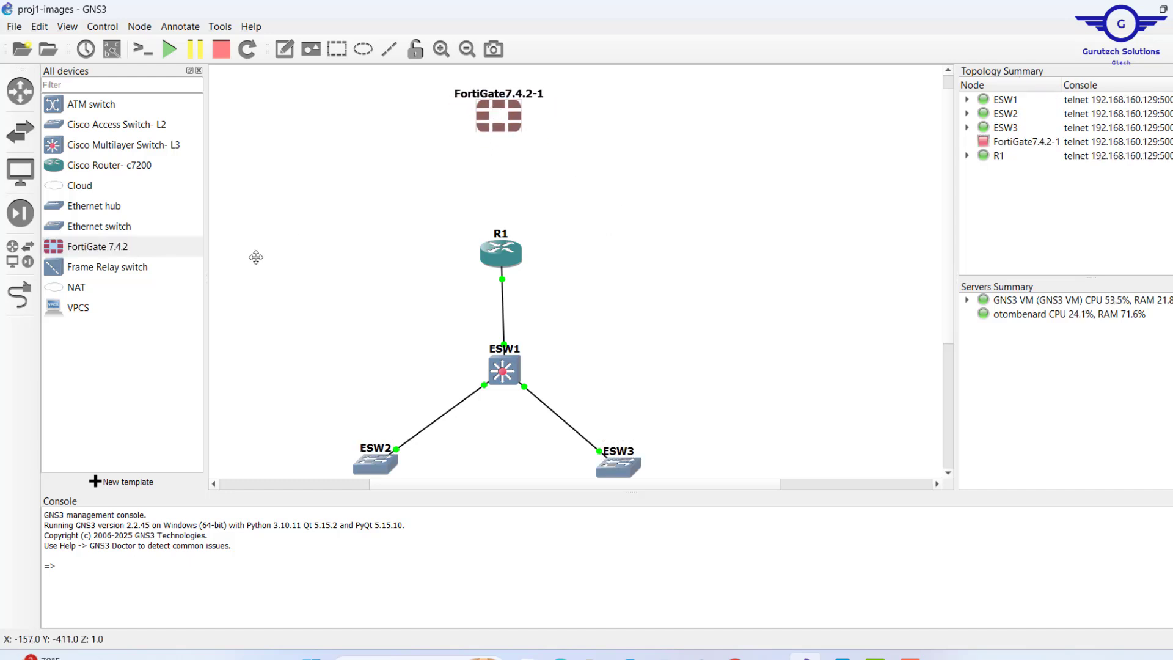
# Step: Link the FortiGate's port1 to R1's FastEthernet0/1
pyautogui.click(20, 294)
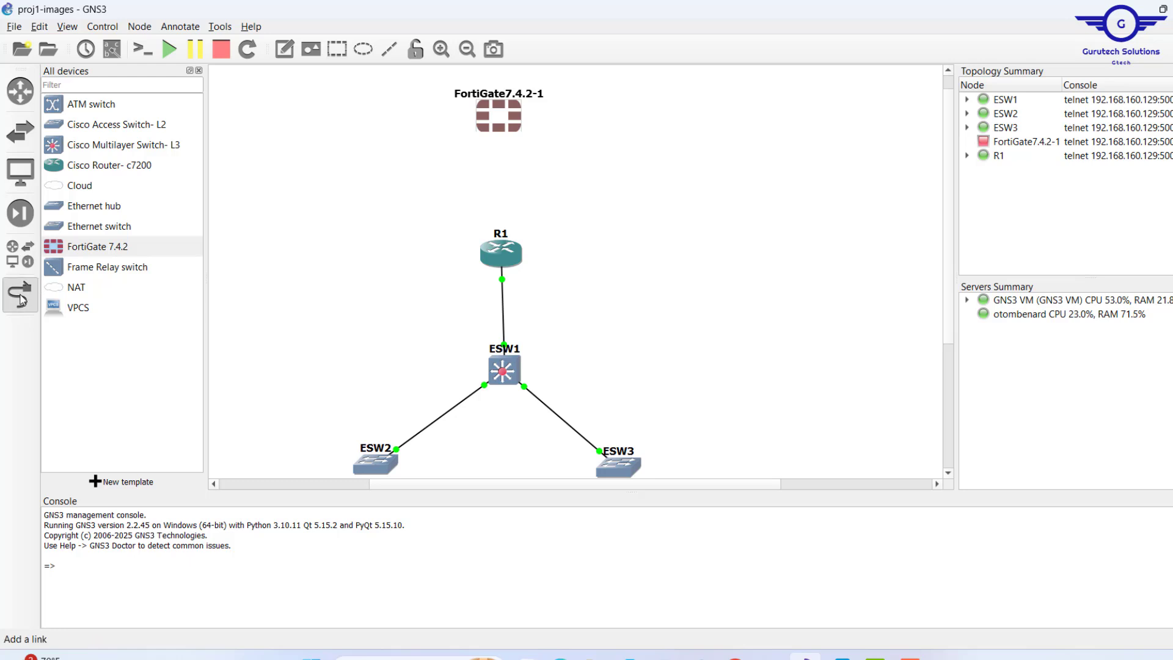
pyautogui.click(495, 115)
pyautogui.click(513, 118)
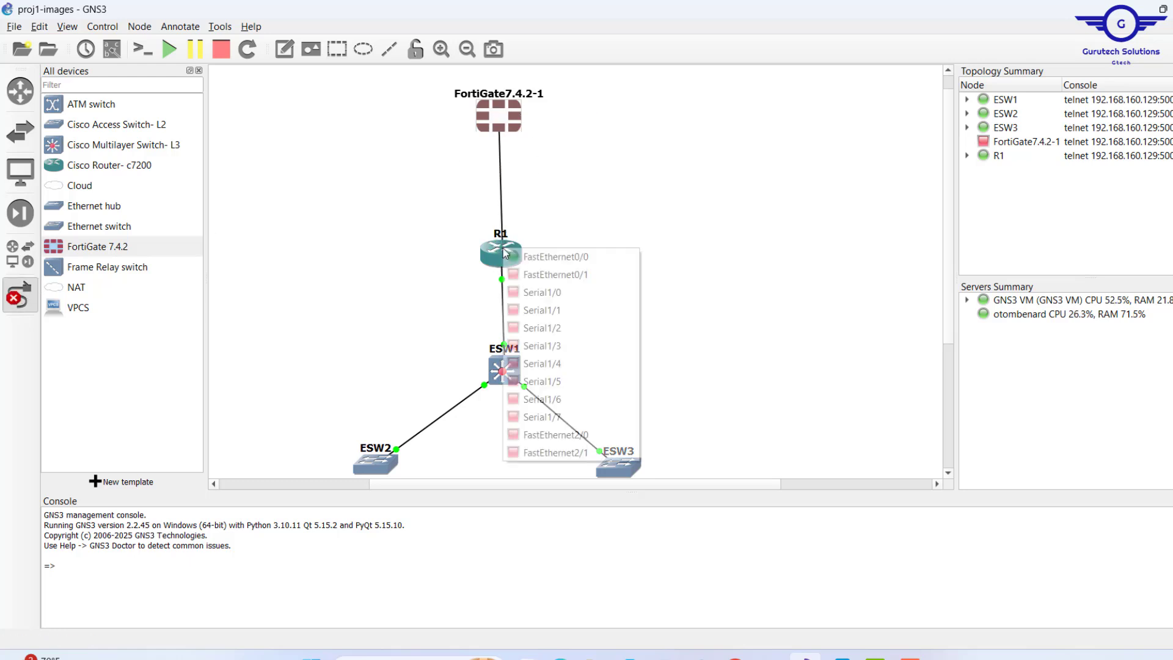
pyautogui.click(550, 275)
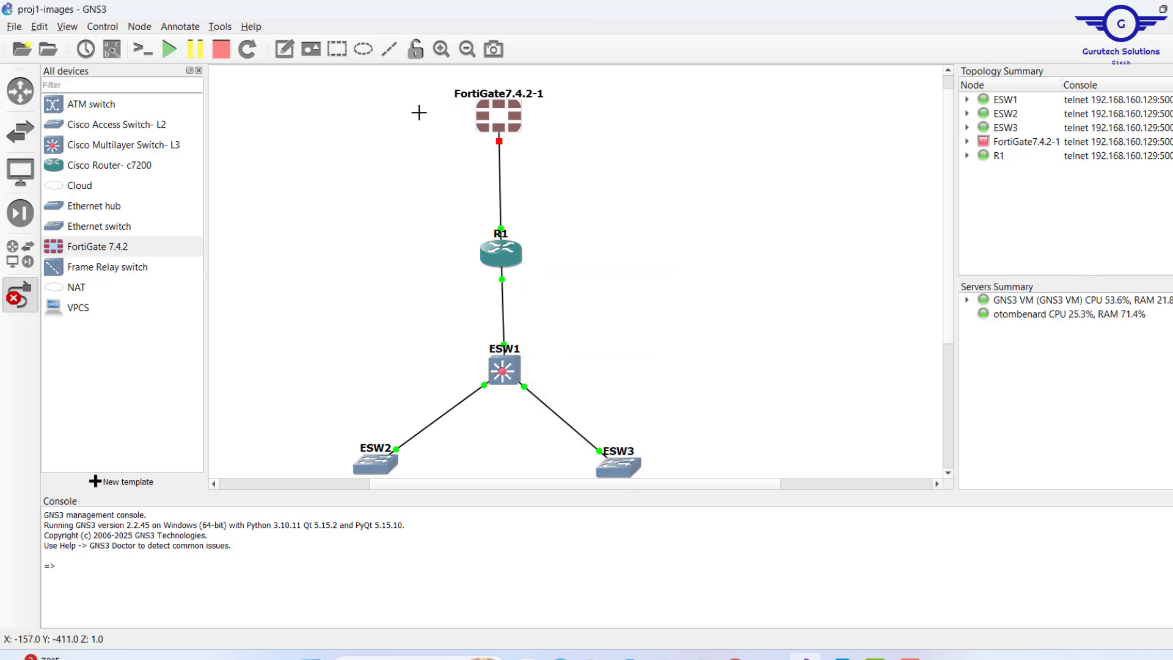
# Step: Stop adding links and start all devices in the topology
pyautogui.press('Escape')
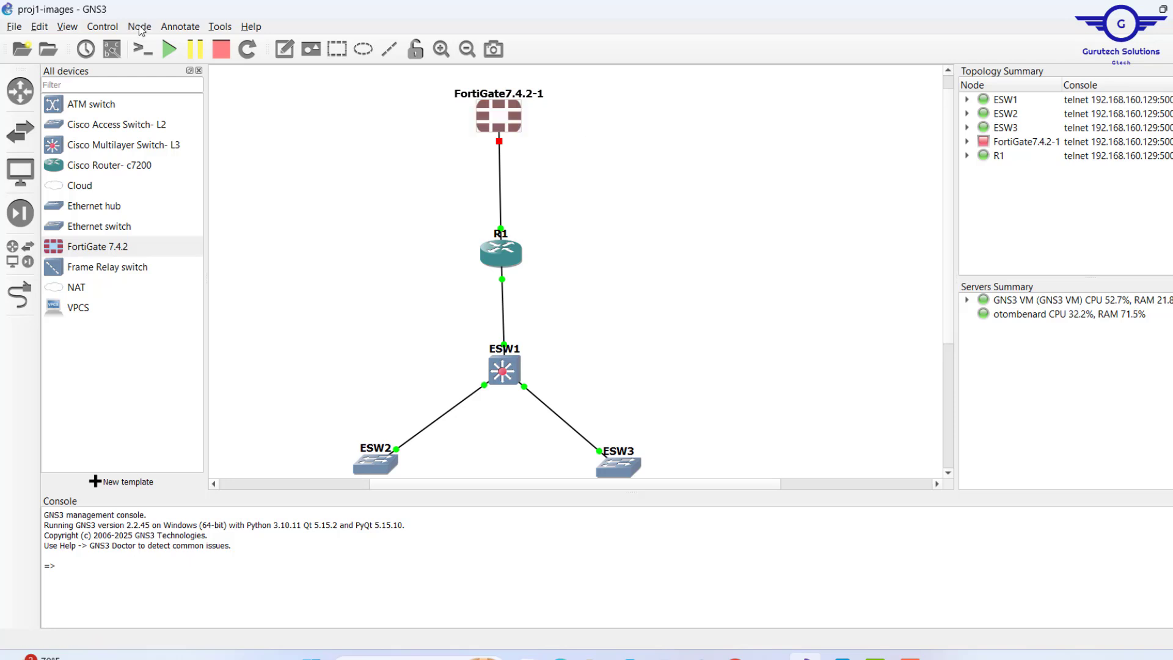
pyautogui.click(170, 49)
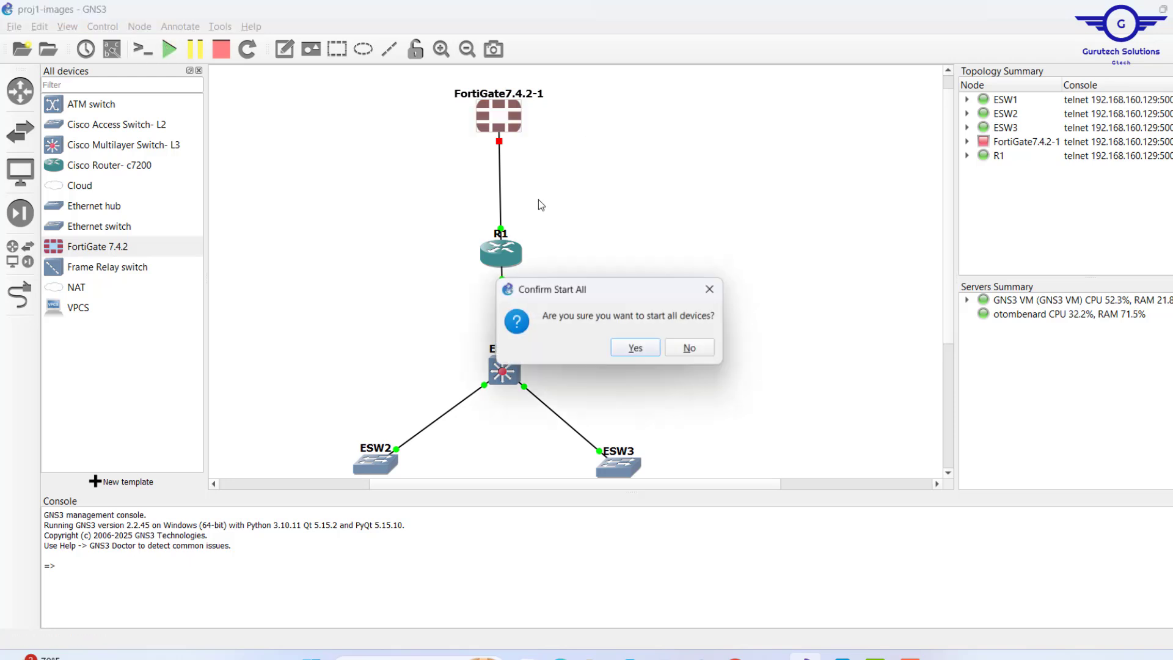
pyautogui.click(629, 339)
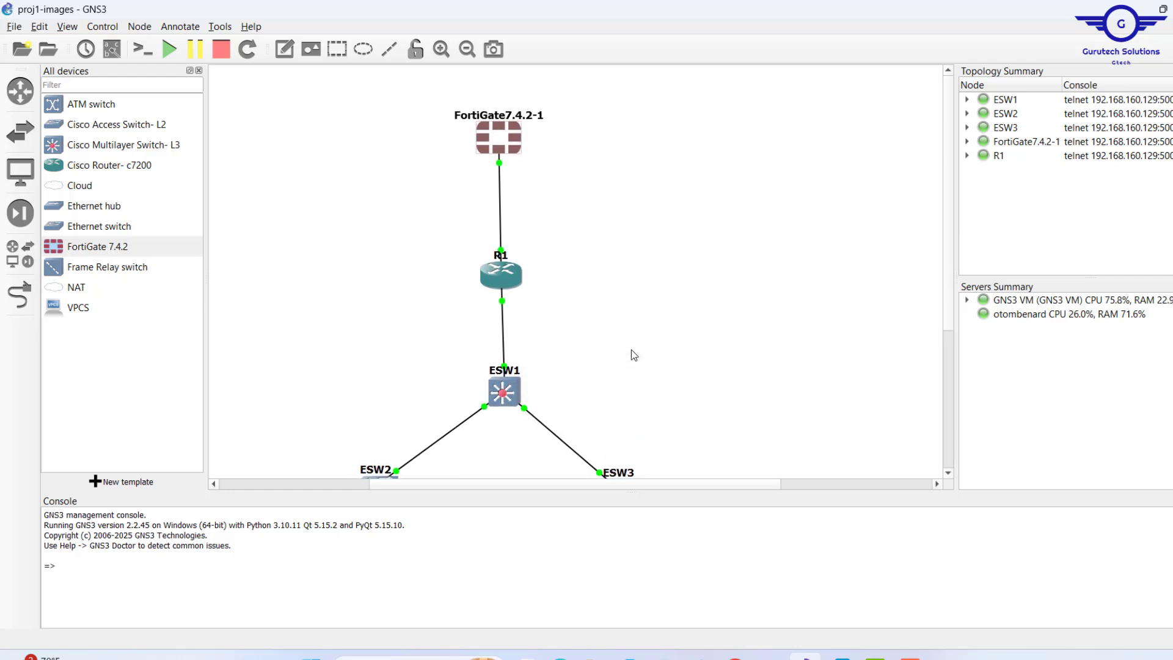
# Step: Open the FortiGate's console, then close the empty PuTTY session
pyautogui.doubleClick(500, 143)
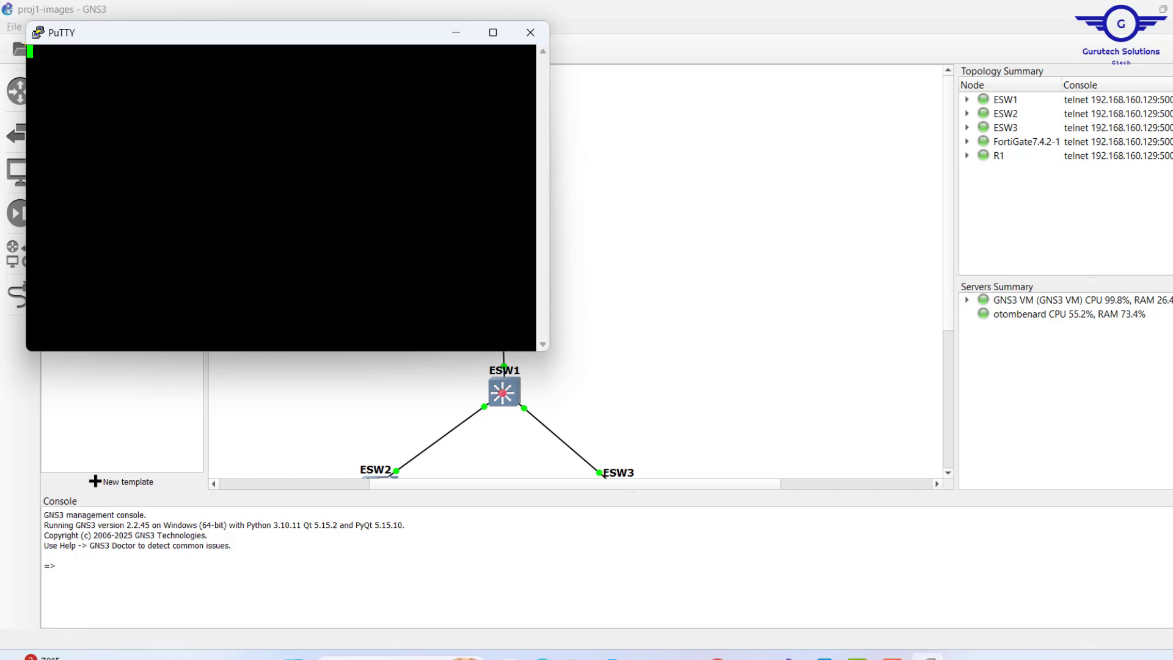
pyautogui.click(530, 33)
pyautogui.click(624, 391)
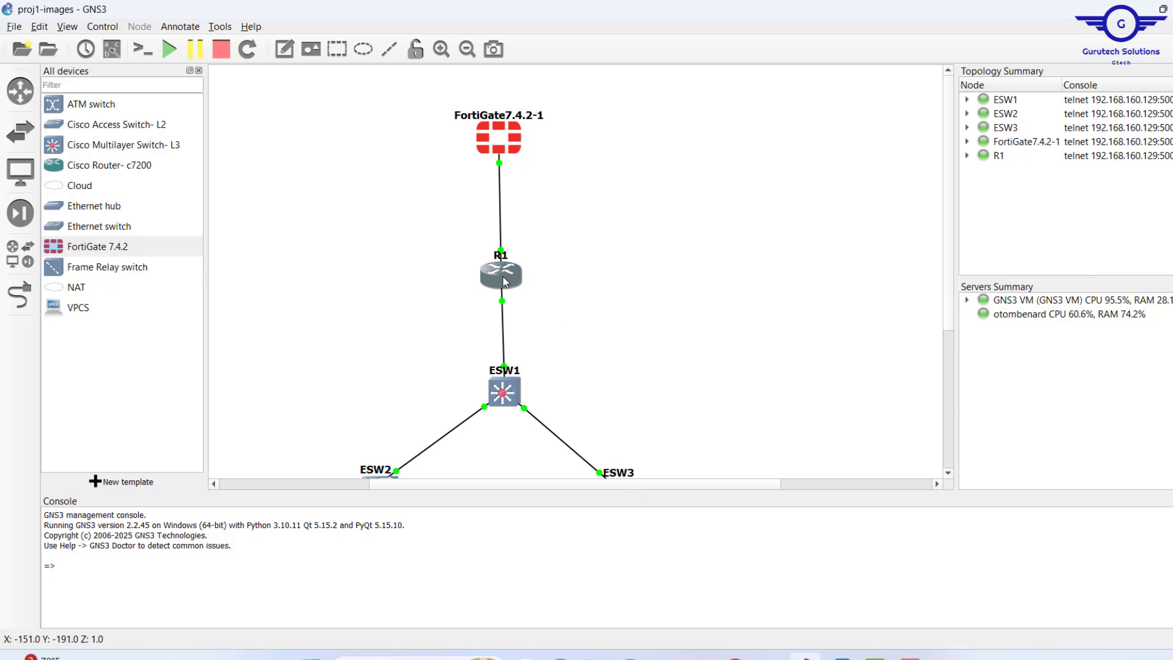
# Step: Reopen the FortiGate console and log in as admin with the blank default password
pyautogui.doubleClick(499, 137)
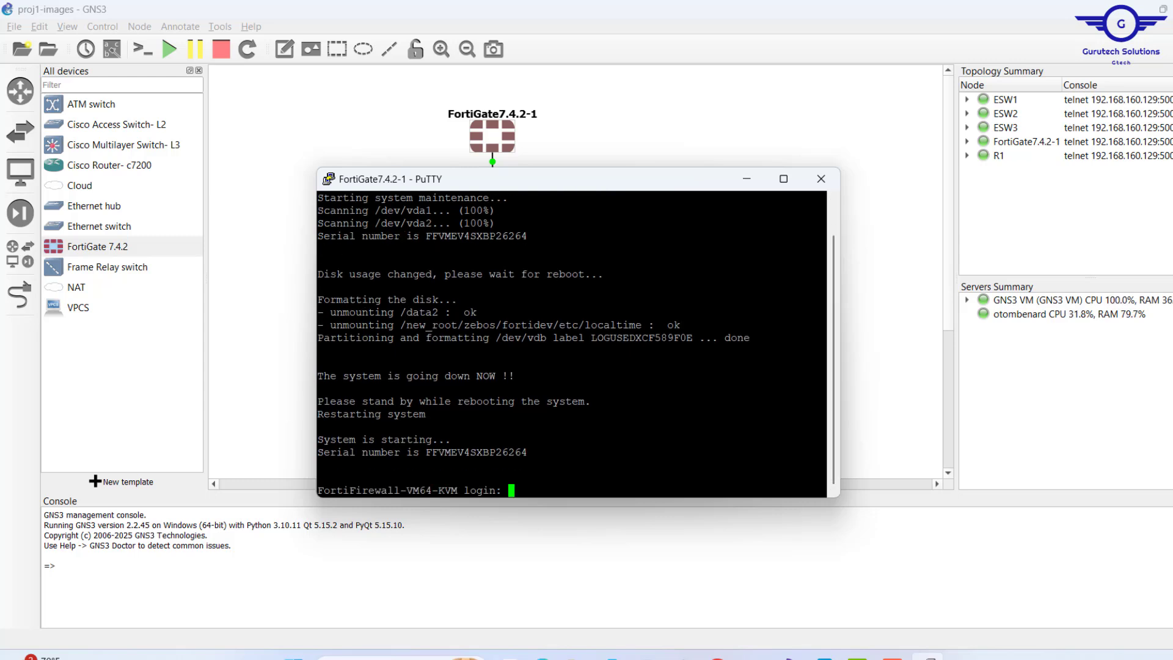
pyautogui.press('Return')
pyautogui.press('Return')
pyautogui.press('Return')
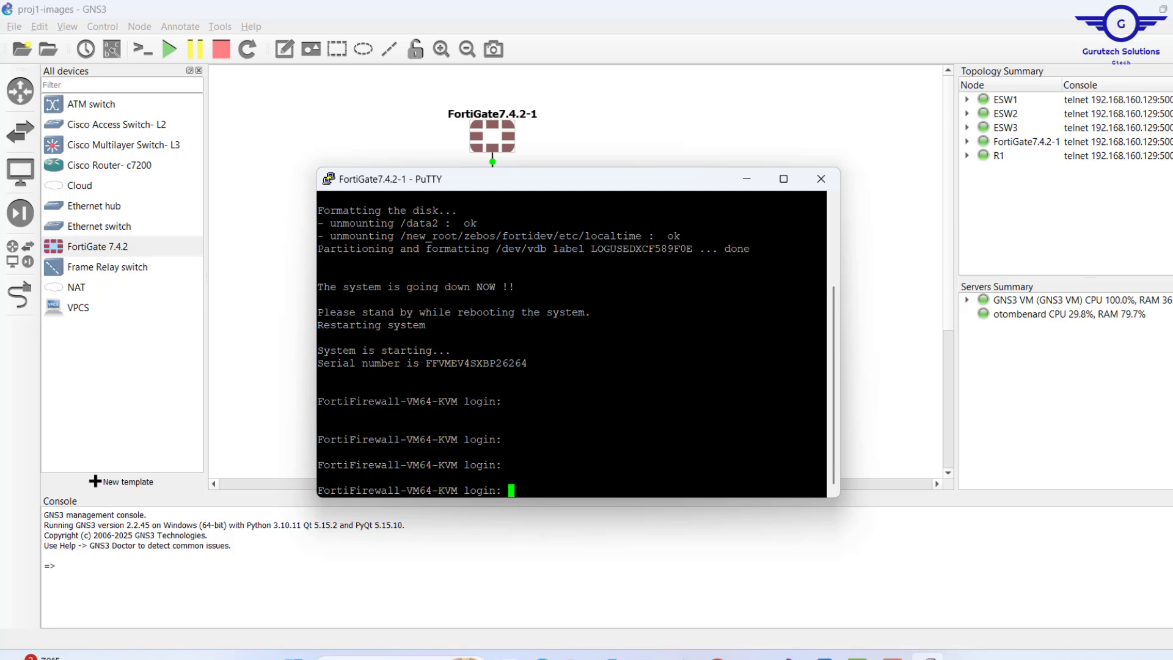
pyautogui.write('admi')
pyautogui.write('n')
pyautogui.press('Return')
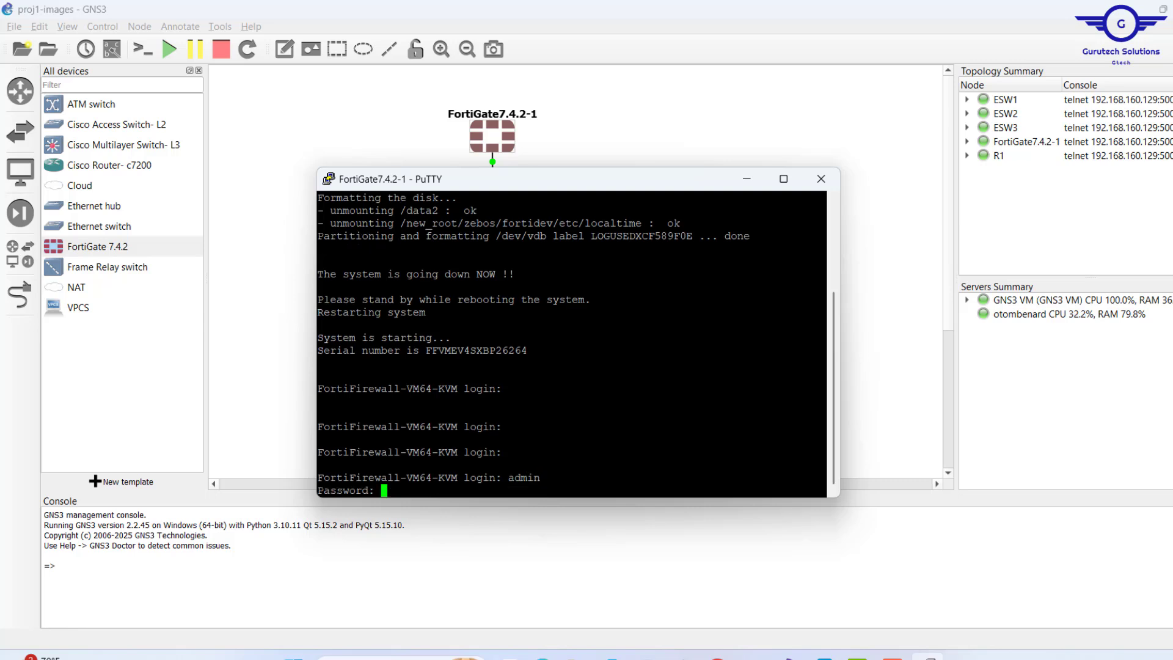
pyautogui.press('Return')
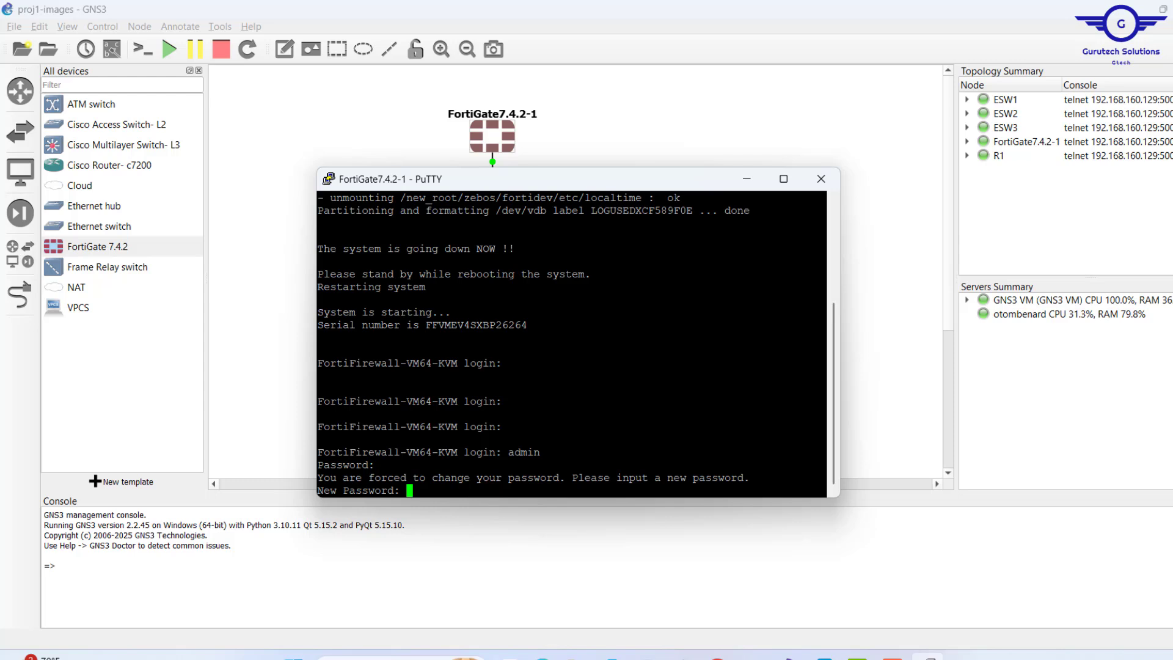
# Step: Enter and confirm a new admin password, then select the first CLI prompt lines
pyautogui.press('Return')
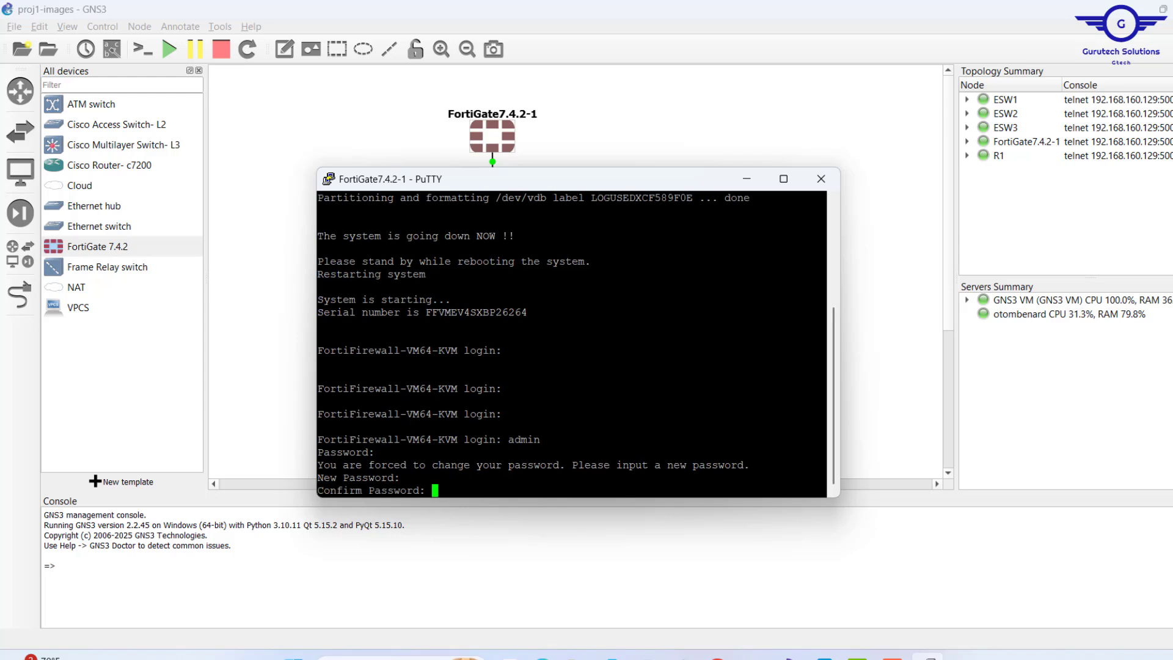
pyautogui.press('Return')
pyautogui.press('Return')
pyautogui.press('Return')
pyautogui.press('Return')
pyautogui.press('Return')
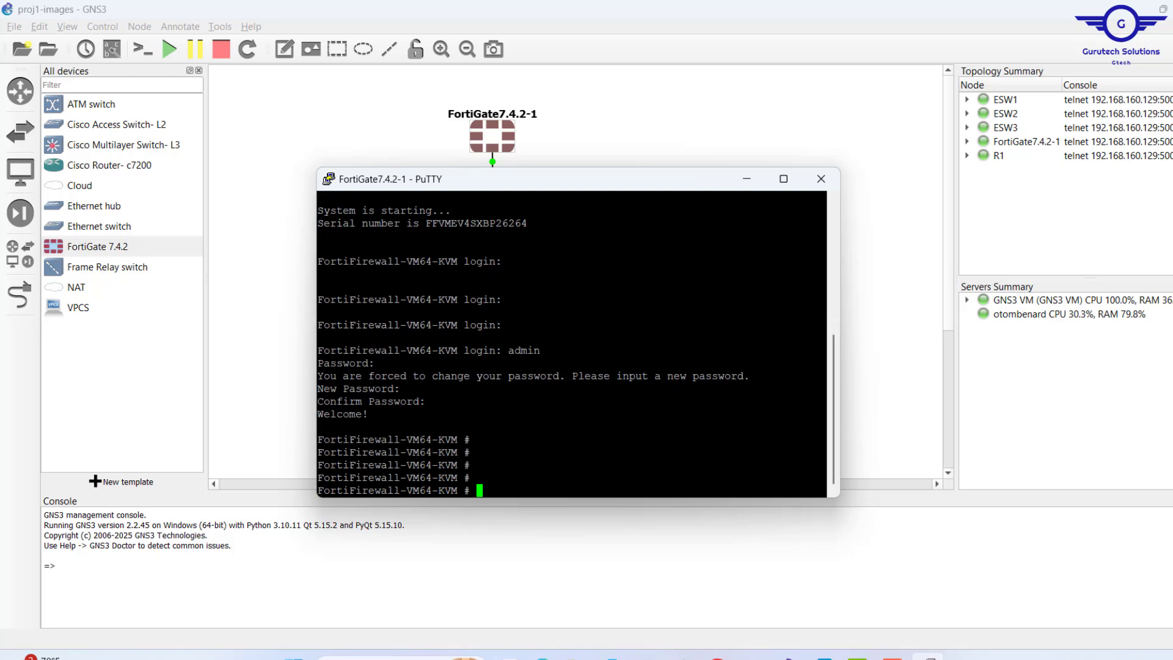
pyautogui.moveTo(825, 452); pyautogui.dragTo(318, 445)
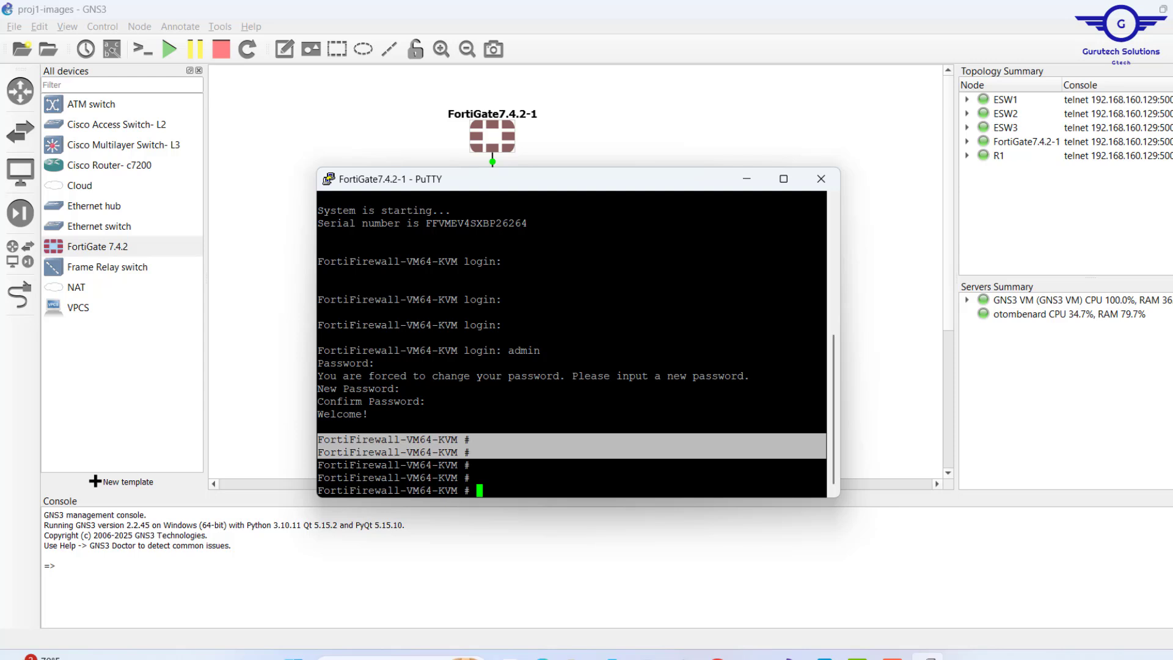